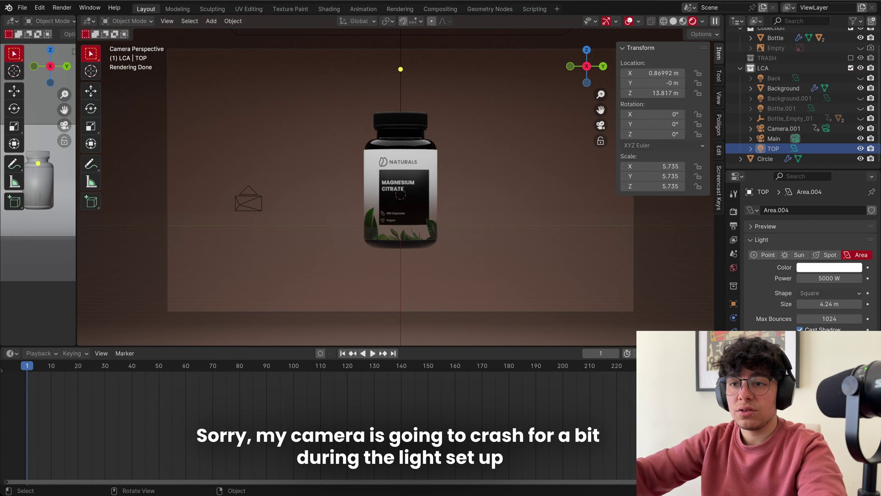
Toggle the visibility of the TOP, Back and Bottle.001 lights to compare their effect on the bottle through the camera
click(830, 279)
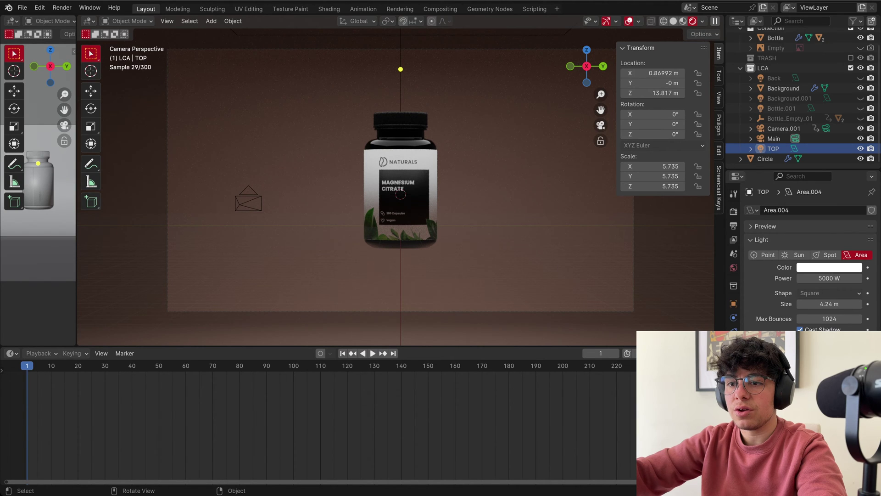
key(h)
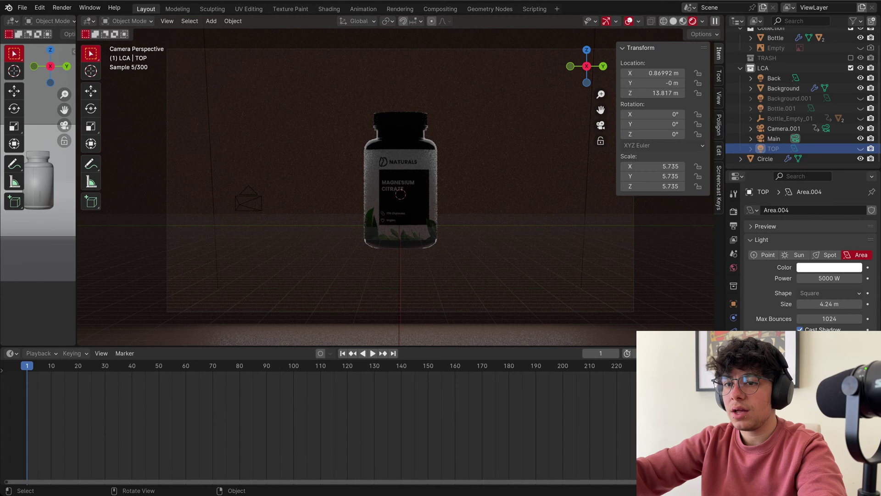
click(860, 78)
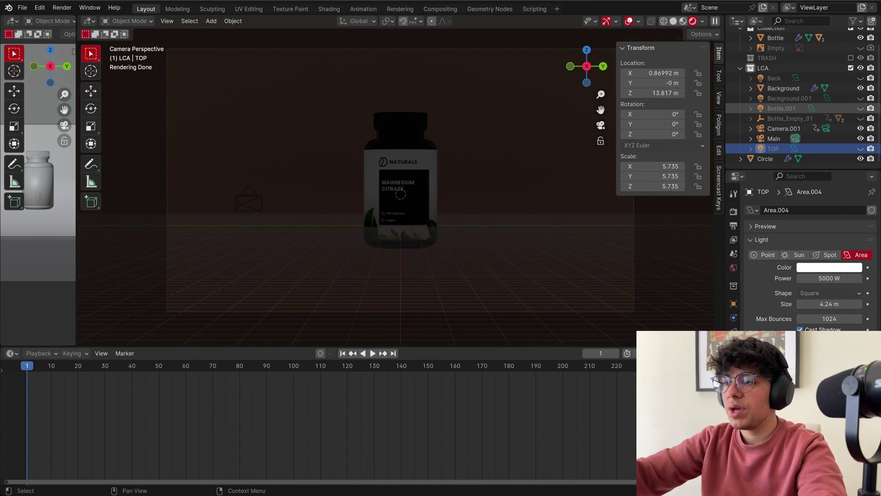
click(860, 108)
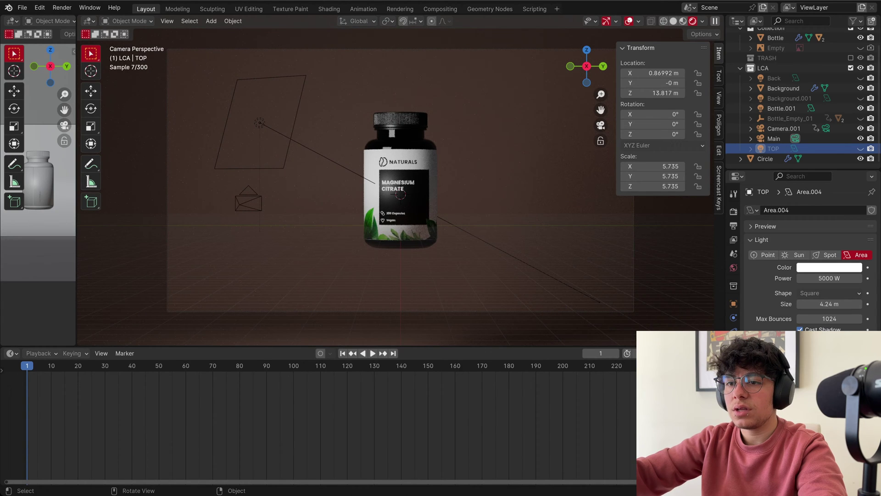
middle_drag(401, 195, 386, 218)
key(KP_0)
scroll(401, 180, up, 1)
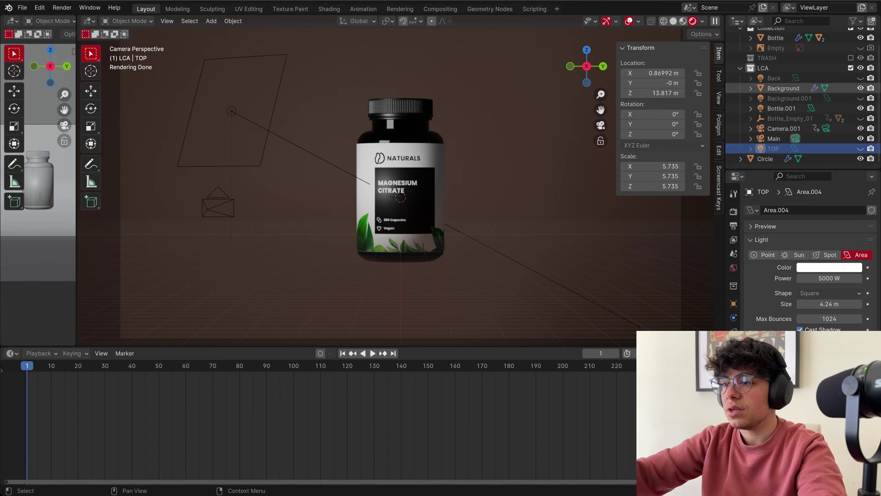
click(860, 148)
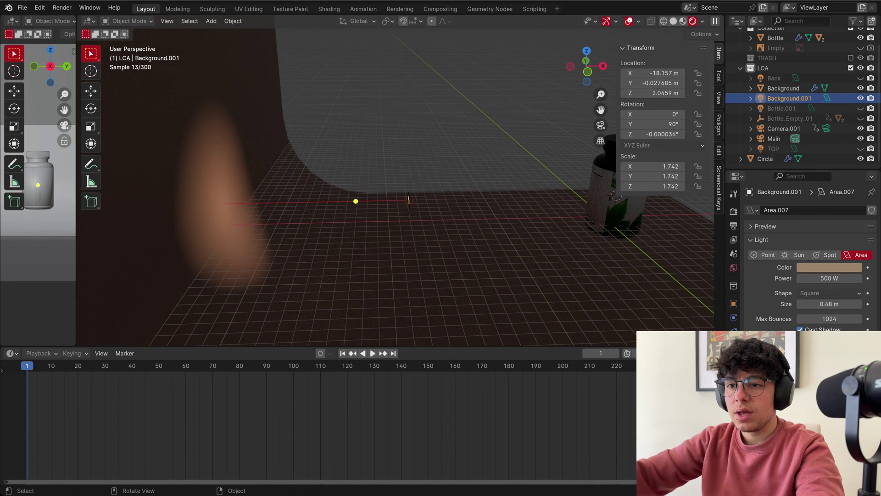
Examine the Background.001 light's glow on the backdrop from free perspective and camera views
middle_drag(396, 197, 358, 198)
key(KP_0)
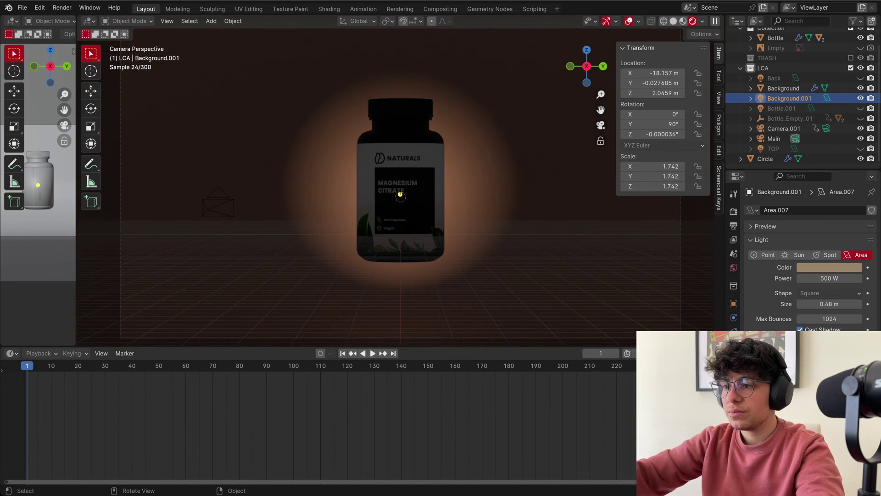
key(KP_0)
scroll(401, 181, up, 3)
key(KP_0)
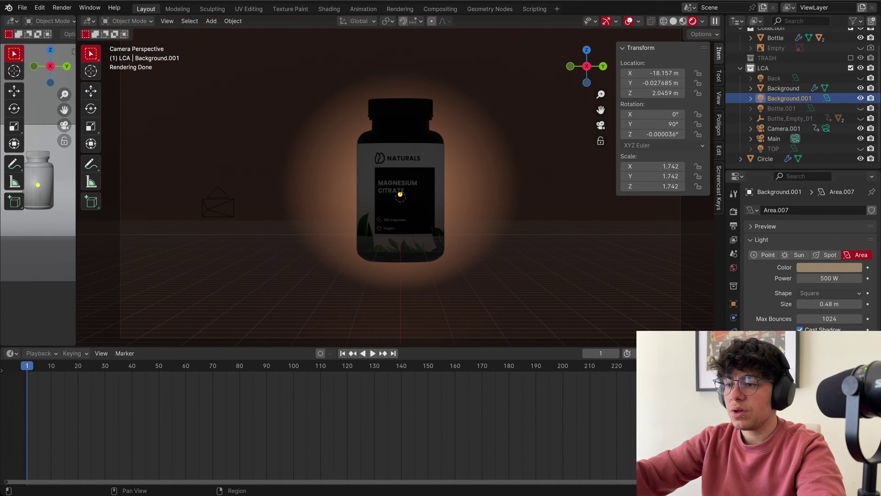
middle_drag(400, 195, 444, 210)
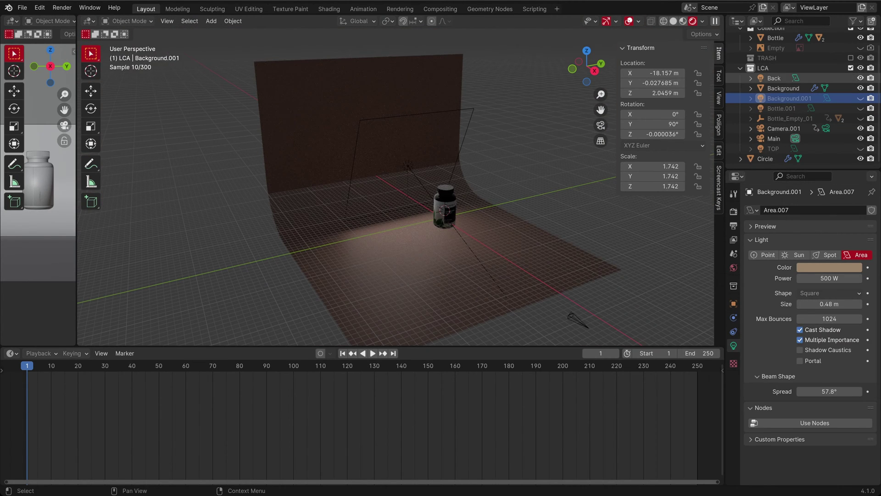
Inspect the Back light's rim effect on the bottle through the camera and hide that light
click(774, 78)
key(KP_0)
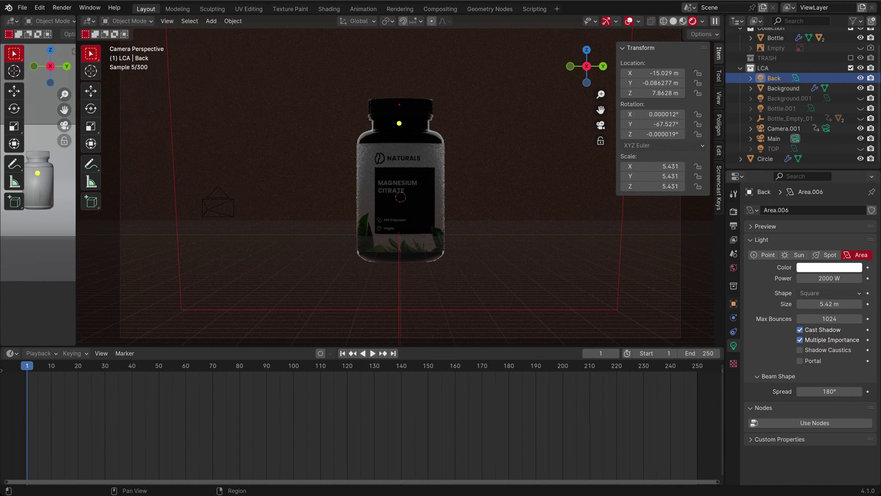
click(861, 78)
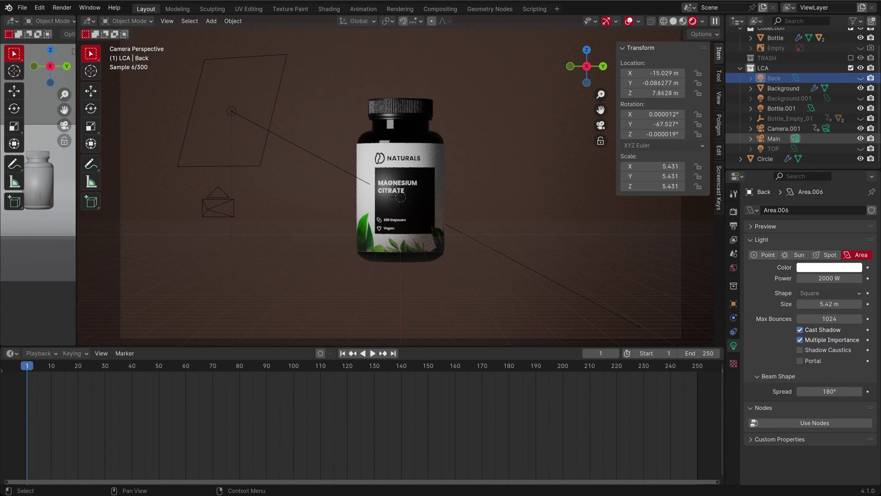
key(KP_0)
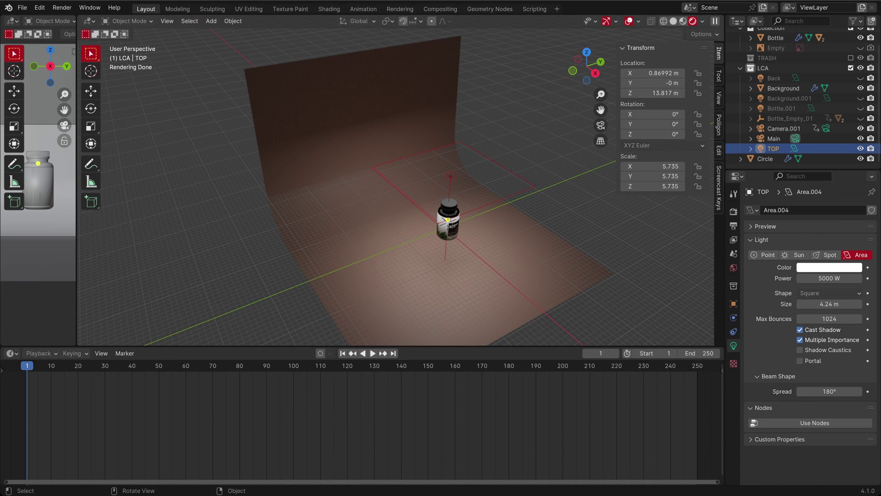
Show the Background.001 light, frame it and examine its light color
middle_drag(400, 211, 397, 181)
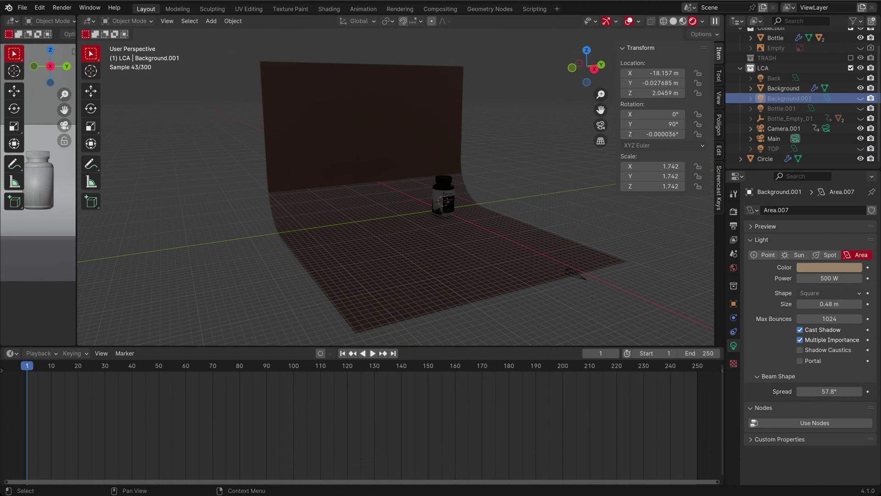
click(861, 99)
key(KP_Decimal)
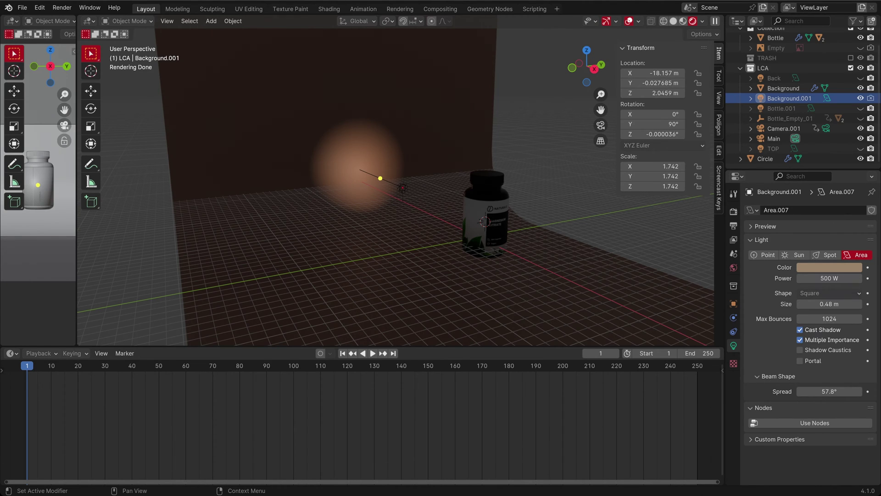
click(827, 267)
click(840, 217)
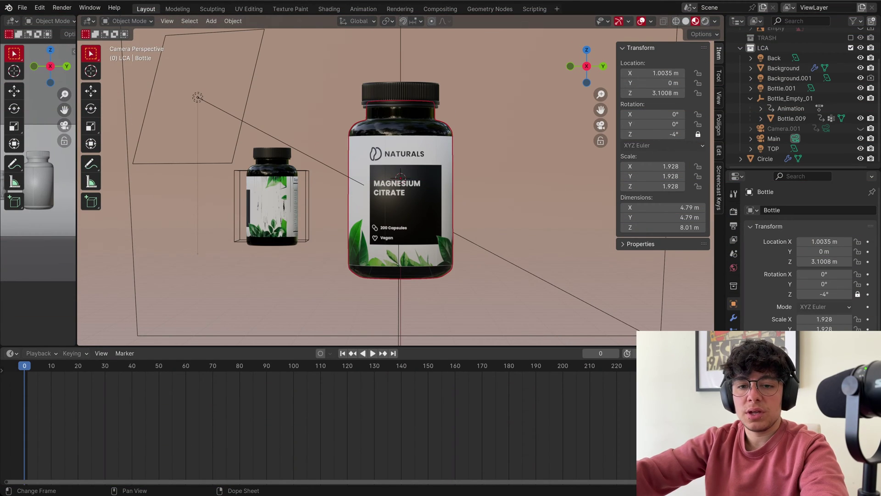
Play the example bottle's animation, stop it at frame 98 and check the result in the camera view
key(space)
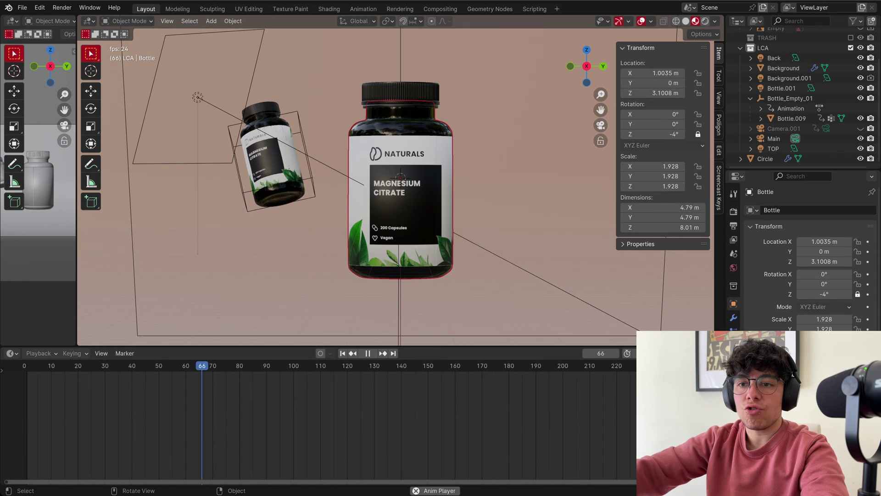
key(space)
key(KP_0)
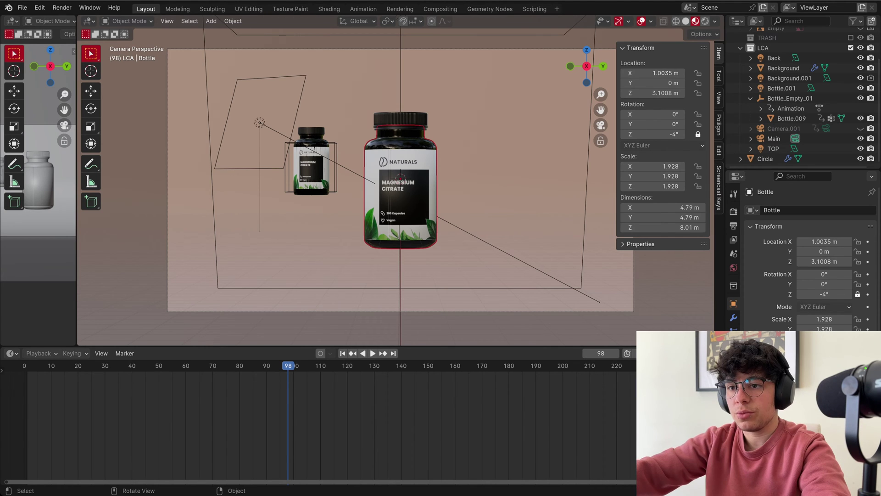
Examine the arrangement of backdrop, lights, camera and both bottles from several viewpoints, including through the camera
middle_drag(395, 184, 454, 213)
scroll(395, 184, down, 10)
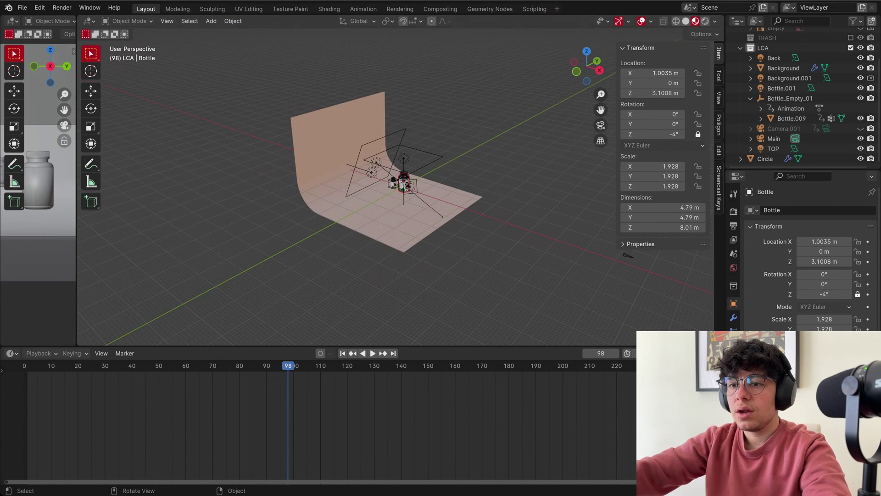
scroll(395, 184, up, 4)
shift+middle_drag(582, 245, 473, 241)
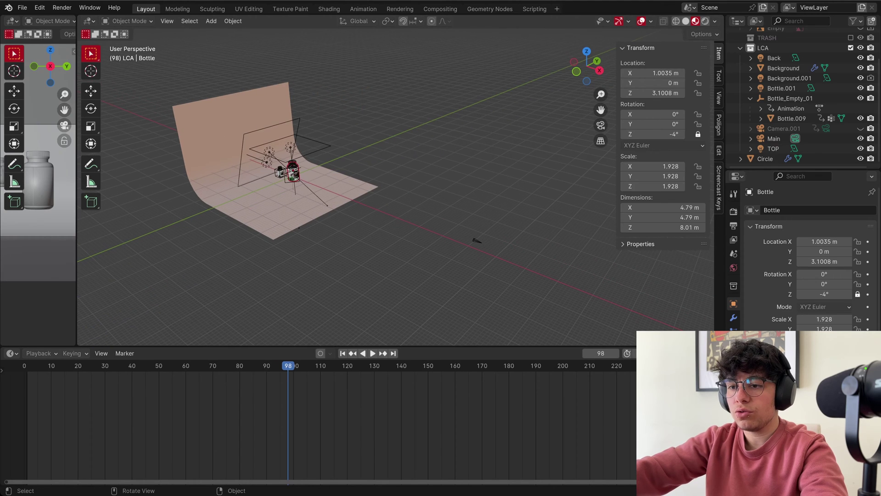
click(477, 241)
key(KP_0)
click(400, 195)
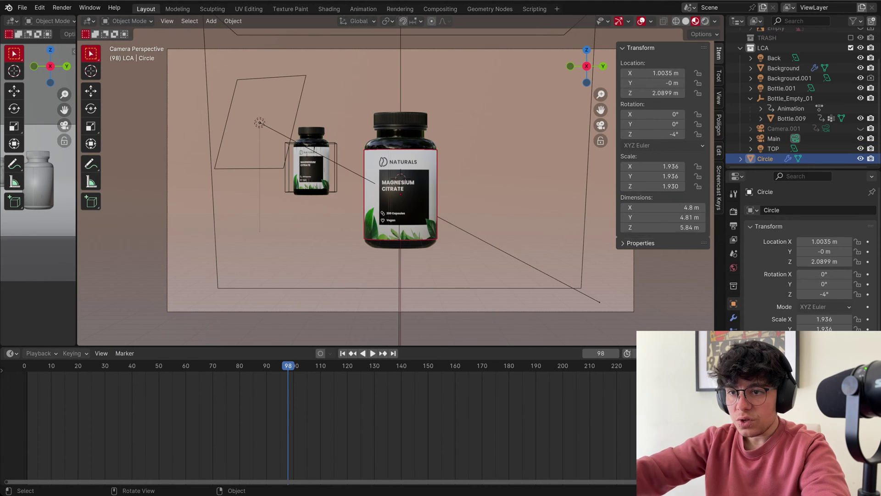
middle_click(401, 194)
scroll(400, 183, up, 1)
scroll(400, 183, down, 1)
scroll(396, 183, up, 4)
middle_drag(401, 184, 436, 234)
middle_drag(354, 136, 355, 137)
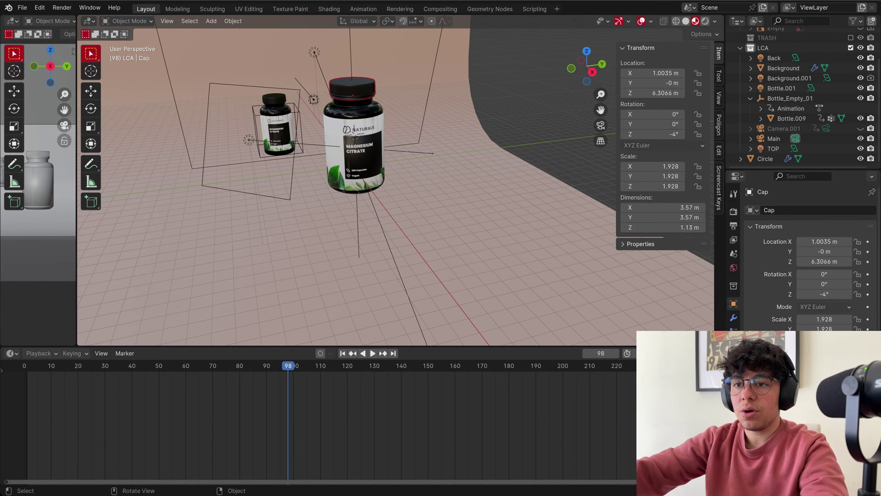
Parent the main bottle's cap and label to the bottle with the Object option and clear their selection
scroll(354, 132, up, 2)
click(350, 131)
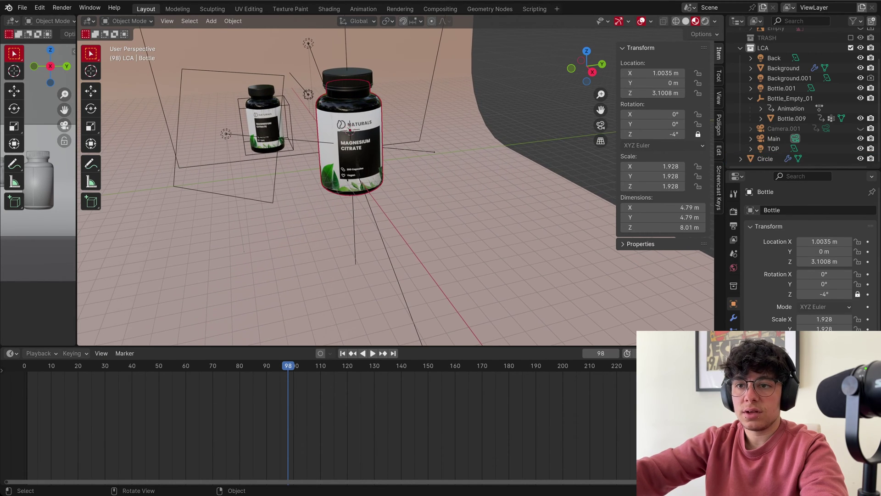
click(350, 131)
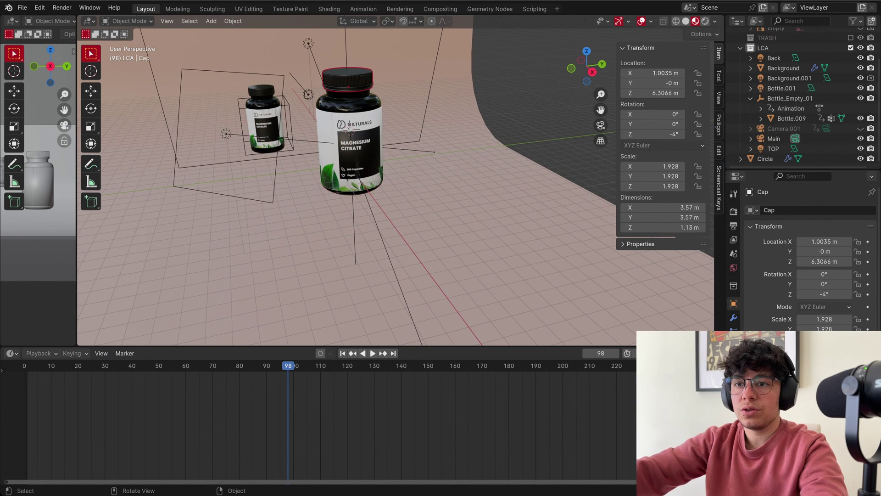
click(350, 130)
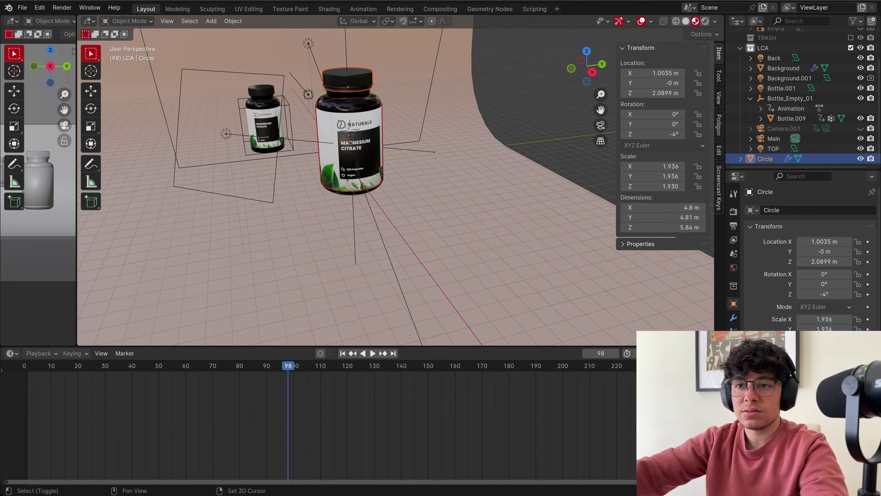
click(350, 131)
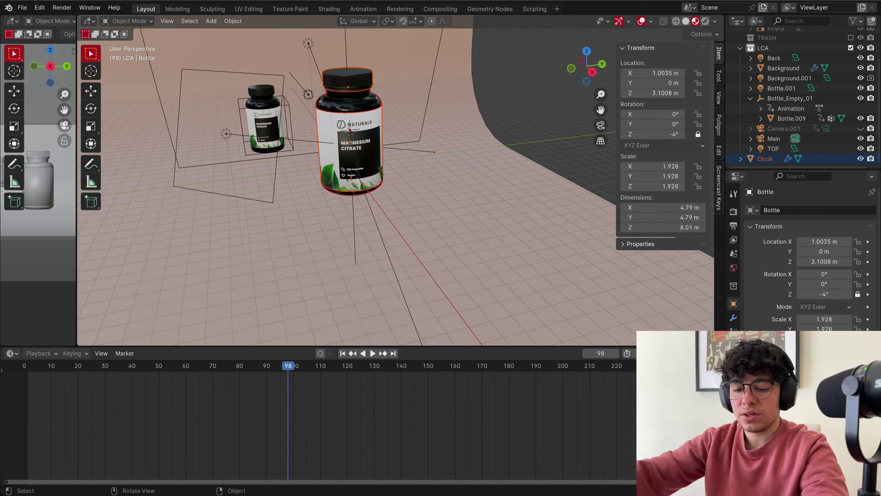
key(ctrl+p)
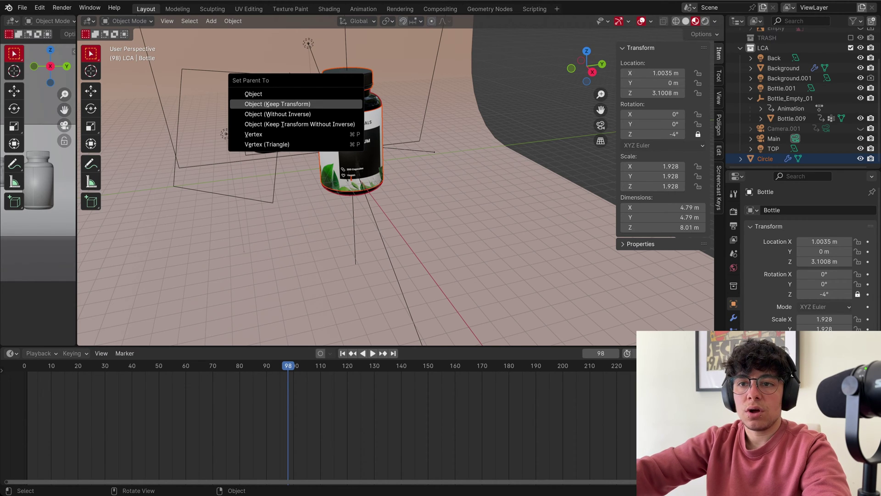
click(253, 93)
click(337, 232)
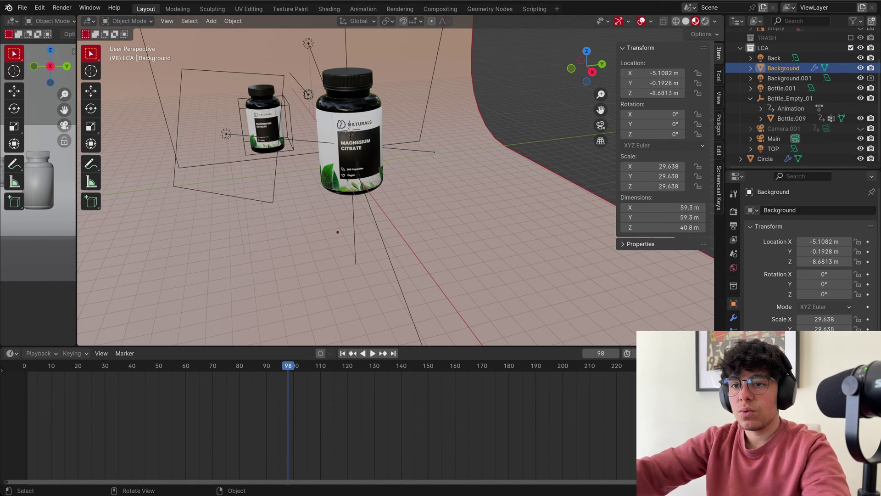
Inspect the small bottle's animated Bottle_Empty_01 and its keyframes for reference, and reselect the main bottle
scroll(396, 186, up, 1)
click(350, 124)
shift+middle_drag(349, 124, 494, 81)
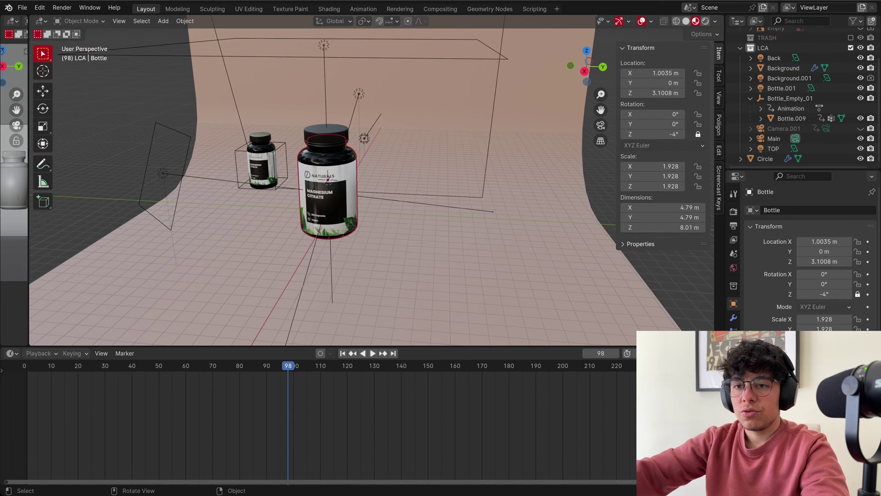
scroll(318, 179, up, 2)
click(269, 160)
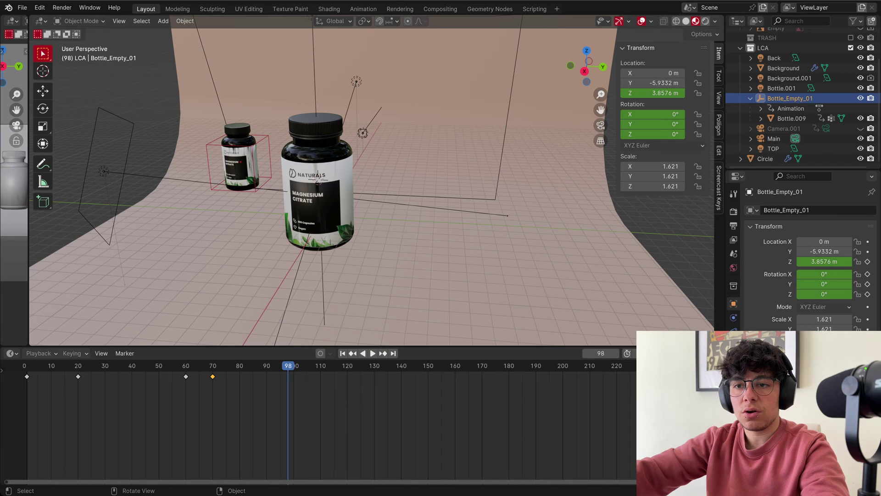
key(bracketright)
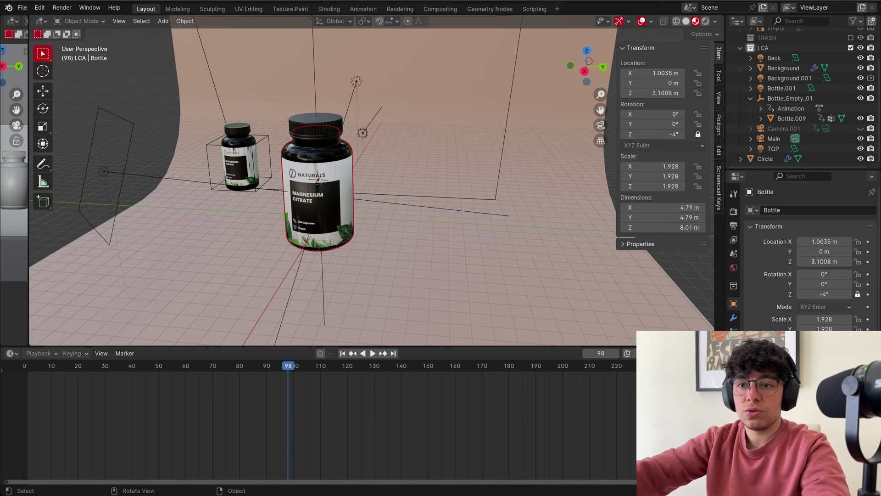
key(bracketleft)
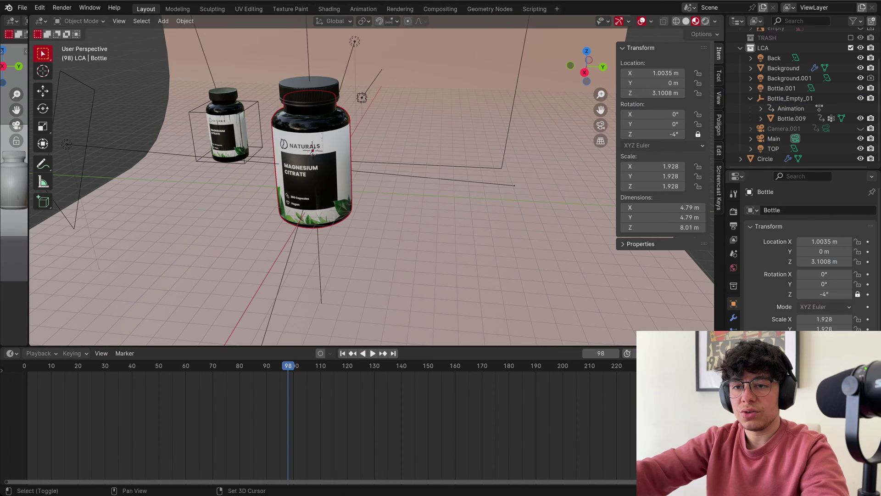
Add a cube empty at the main bottle's origin and scale it to about 3.06 so it surrounds the bottle
key(shift+a)
mouse_move(276, 158)
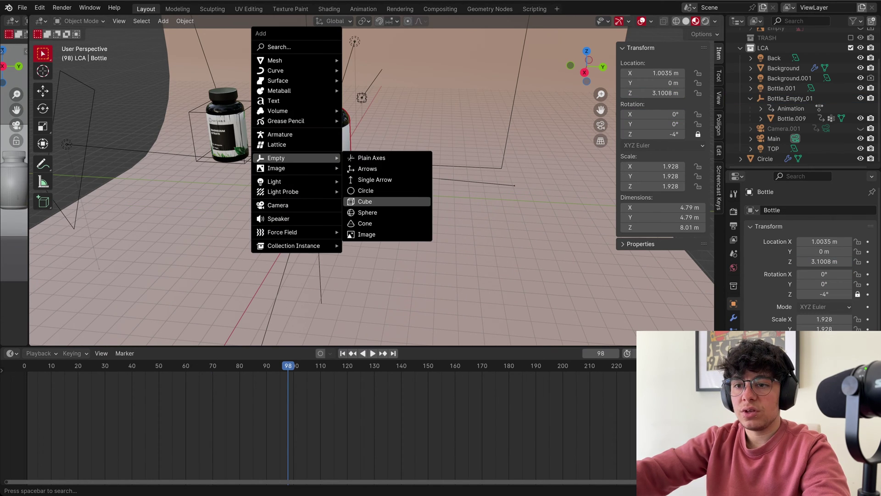
click(365, 201)
key(s)
click(420, 178)
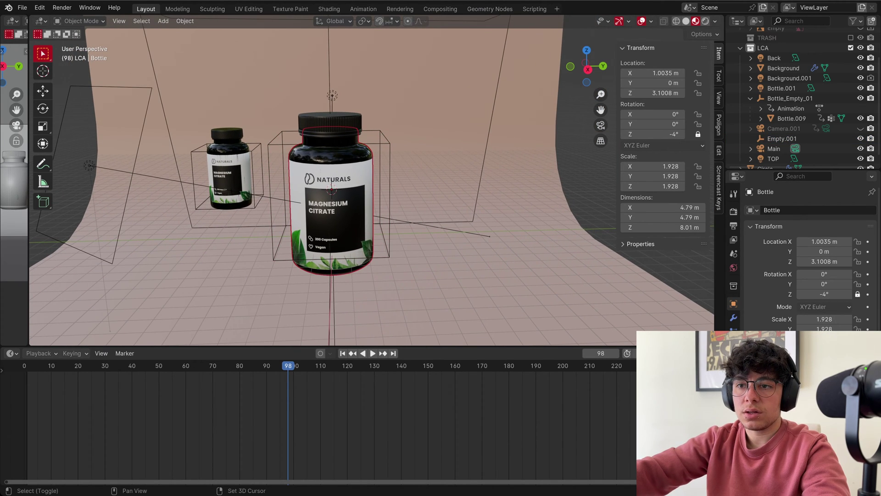
Parent the main bottle to the surrounding cube empty with Object (Keep Transform) and select the empty
shift+click(389, 183)
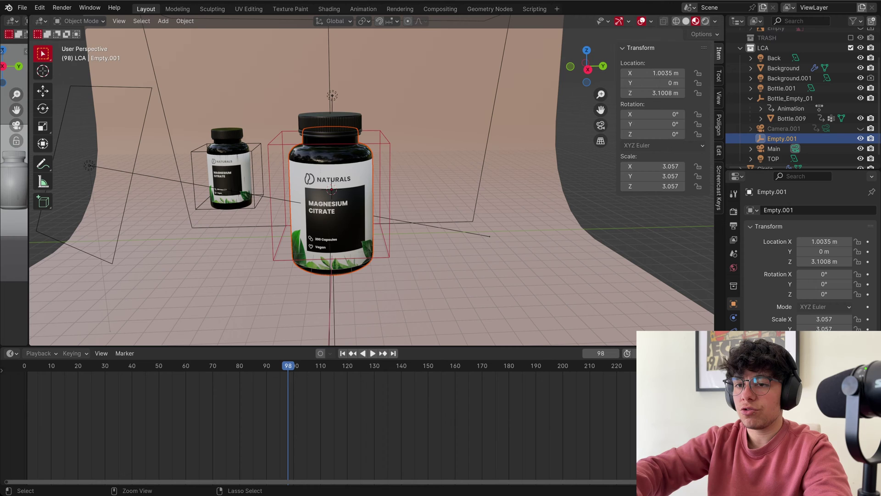
key(ctrl+p)
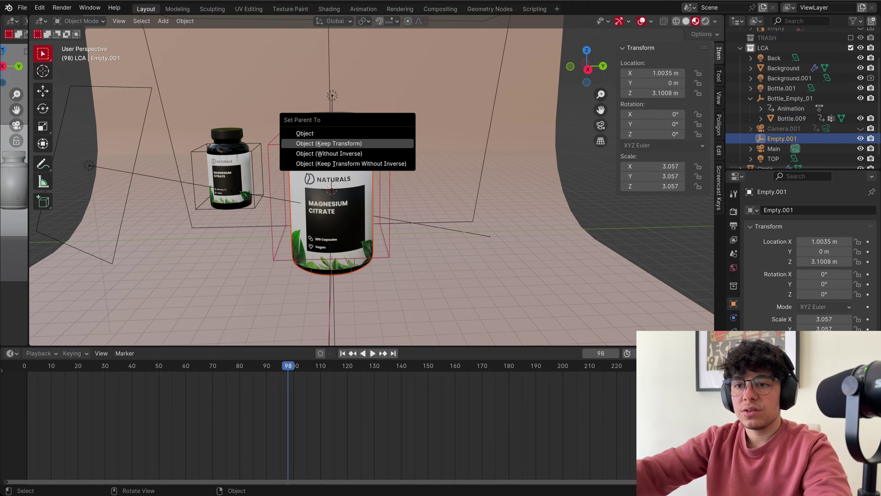
click(328, 143)
click(389, 184)
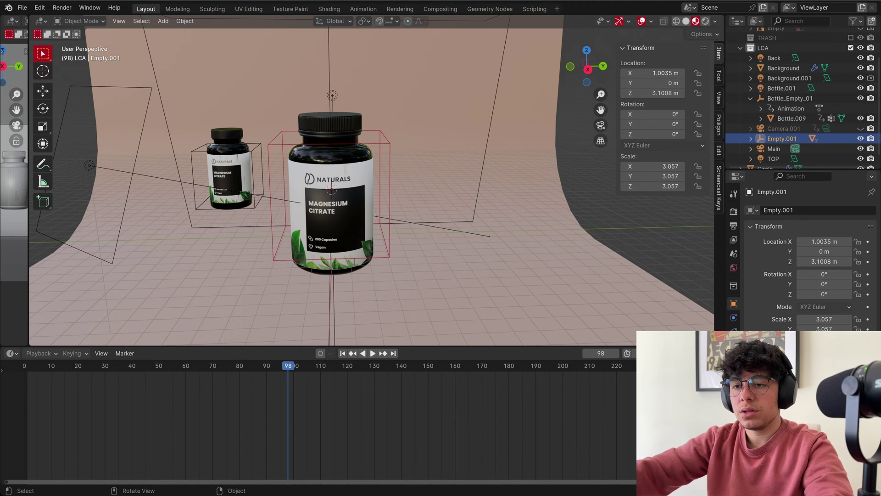
key(g)
key(Escape)
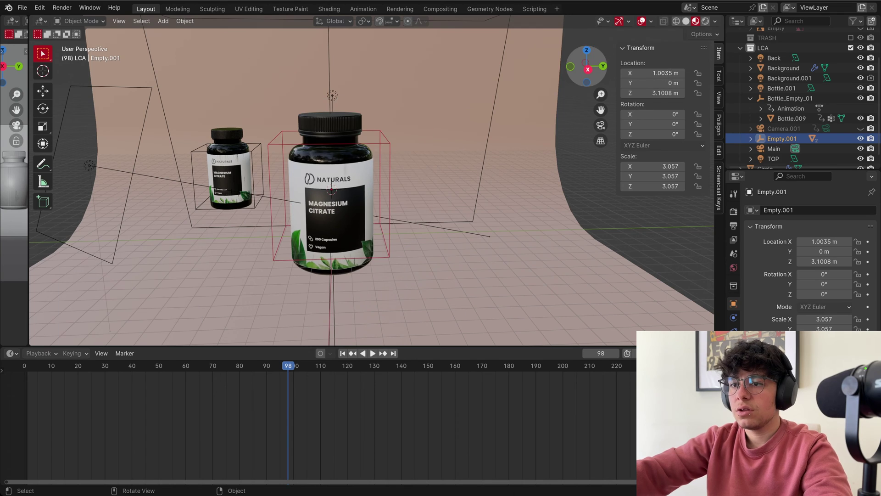
In the camera view at frame 1, set the main bottle's Z rotation to -114° and keyframe only that channel
click(588, 70)
scroll(371, 181, down, 3)
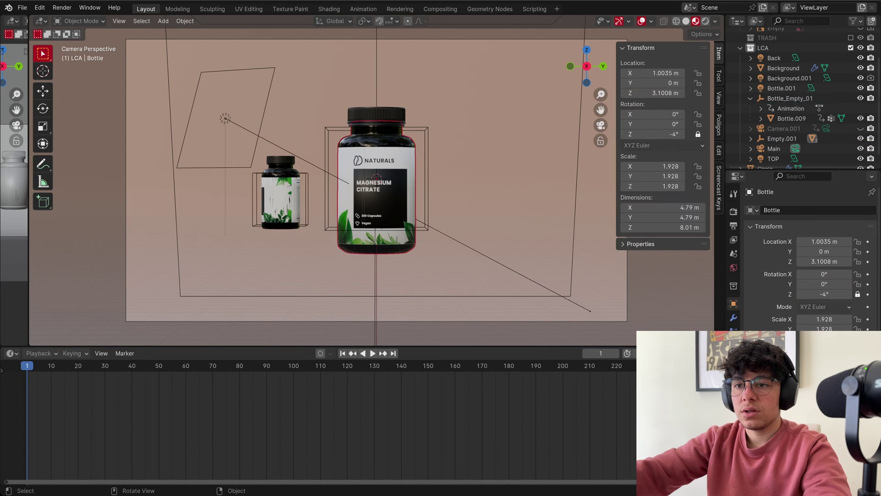
drag(652, 134, 602, 134)
right_click(622, 134)
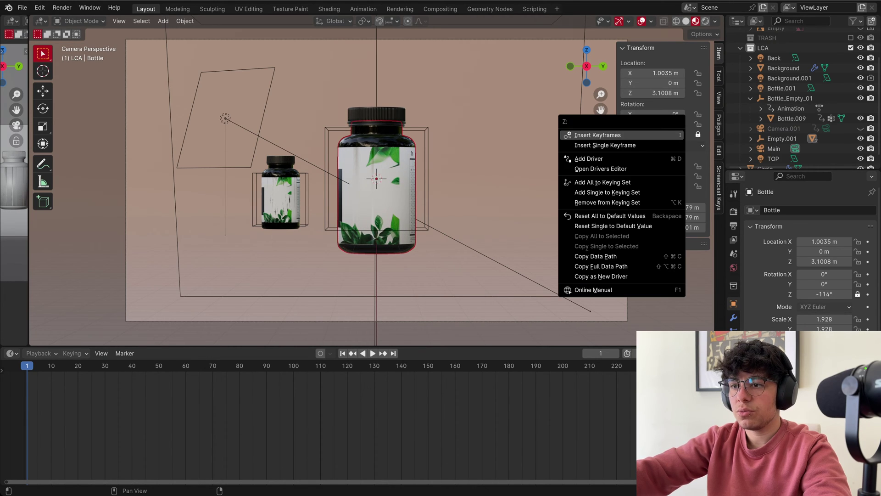
click(605, 145)
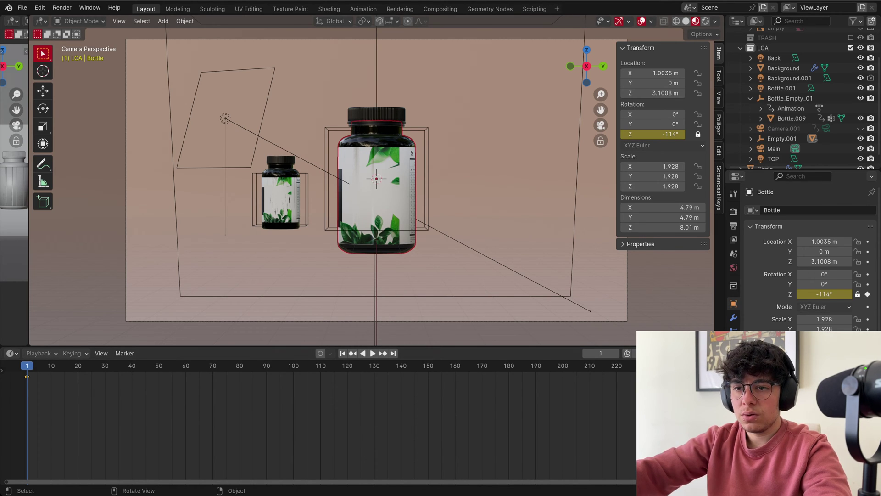
Keyframe the main bottle's cube empty at frame 1 on its Z location and its rotation
click(428, 178)
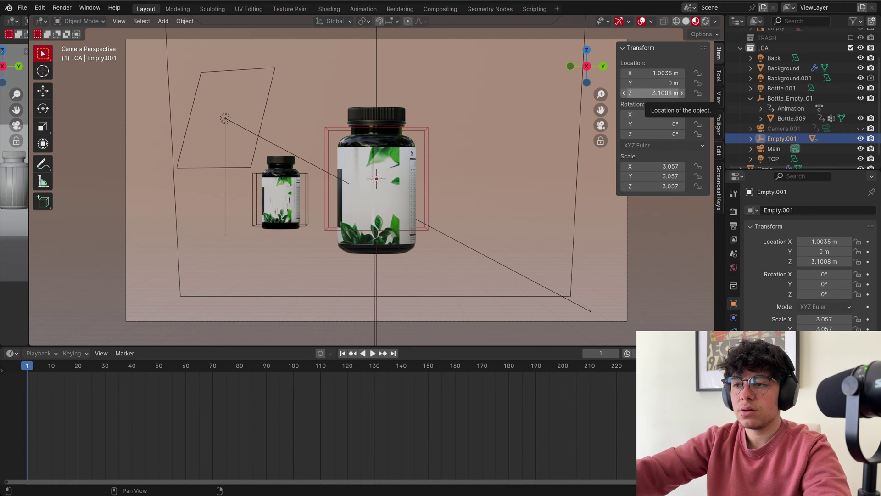
right_click(656, 93)
click(656, 93)
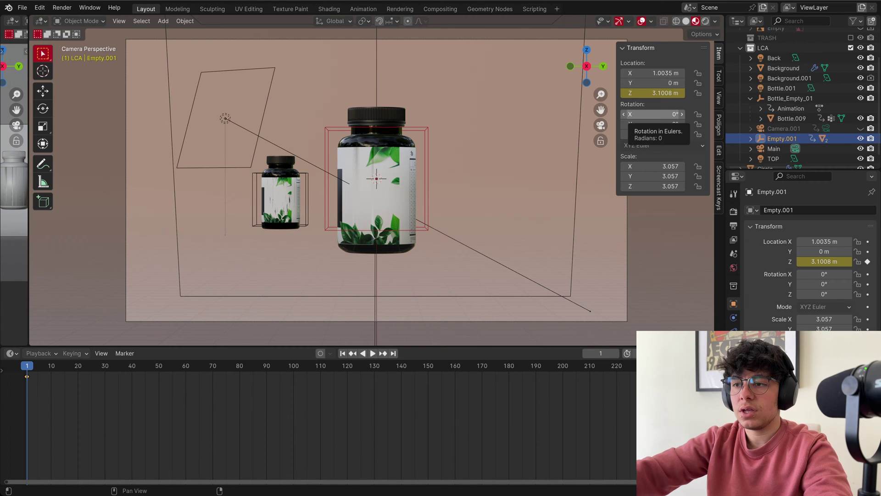
key(i)
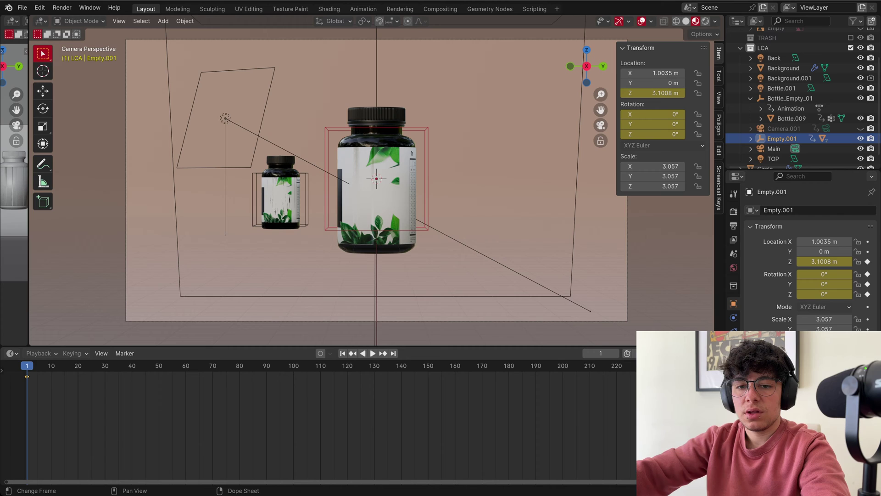
At frame 60, raise the main bottle's empty along Z to about 6.41 m
key(space)
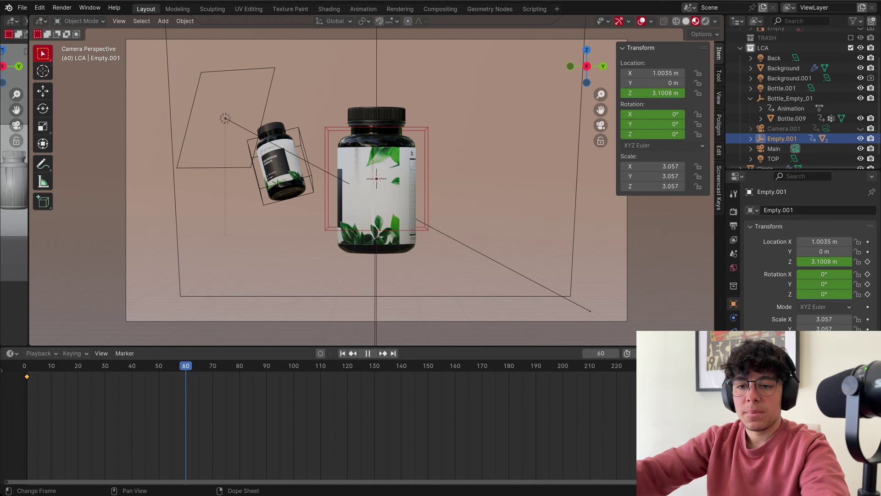
key(space)
key(g)
key(z)
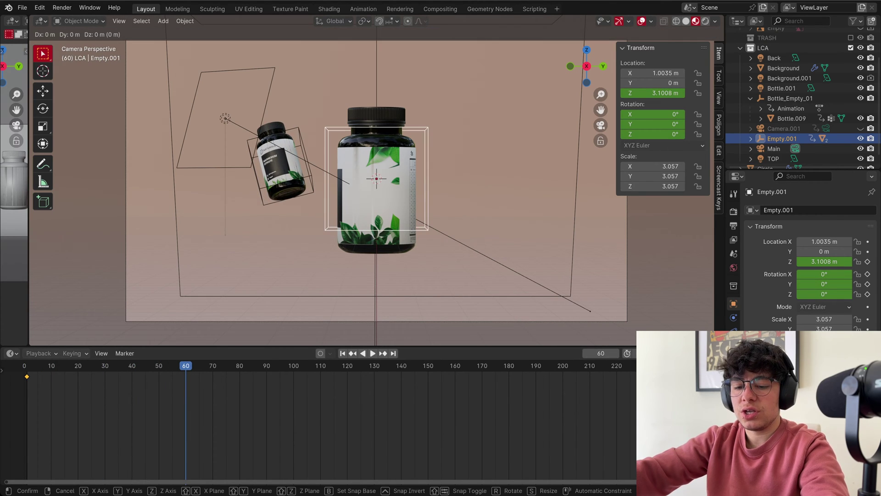
click(375, 179)
scroll(376, 181, down, 1)
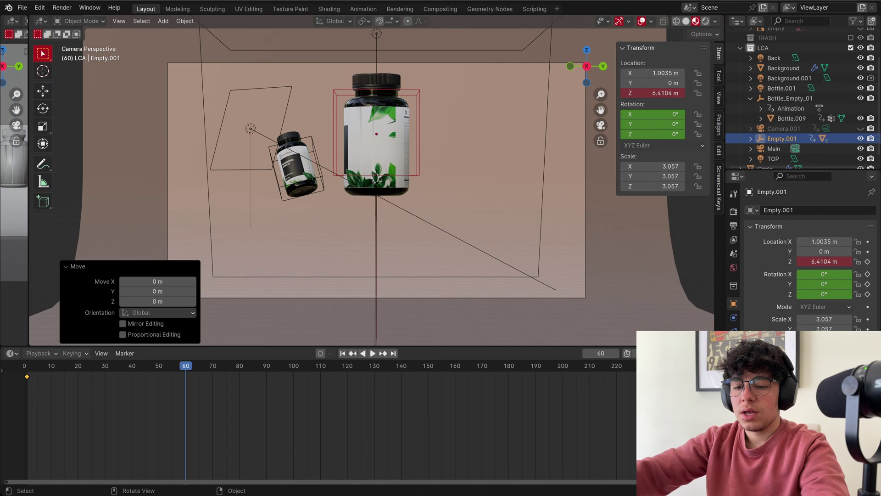
Rotate the empty freely to about -18°, -17° and 93°, and keyframe its rotation and Z location at about 6.57 m on frame 60
key(r)
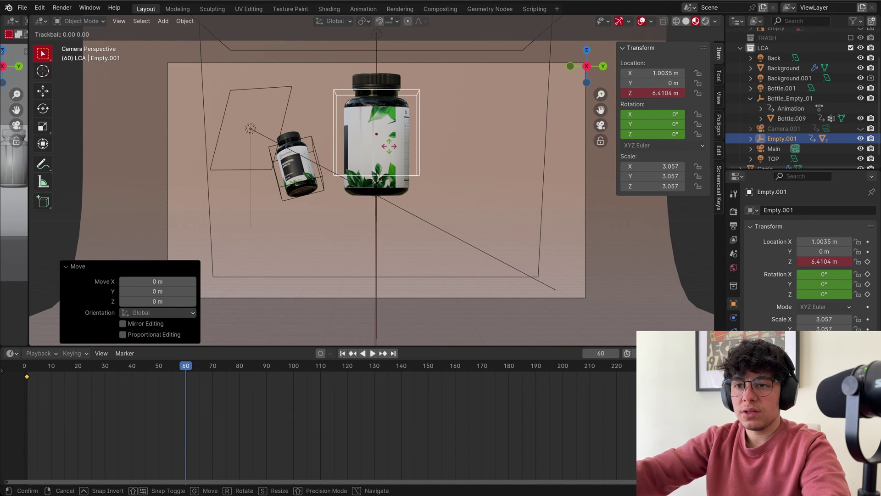
click(458, 100)
key(i)
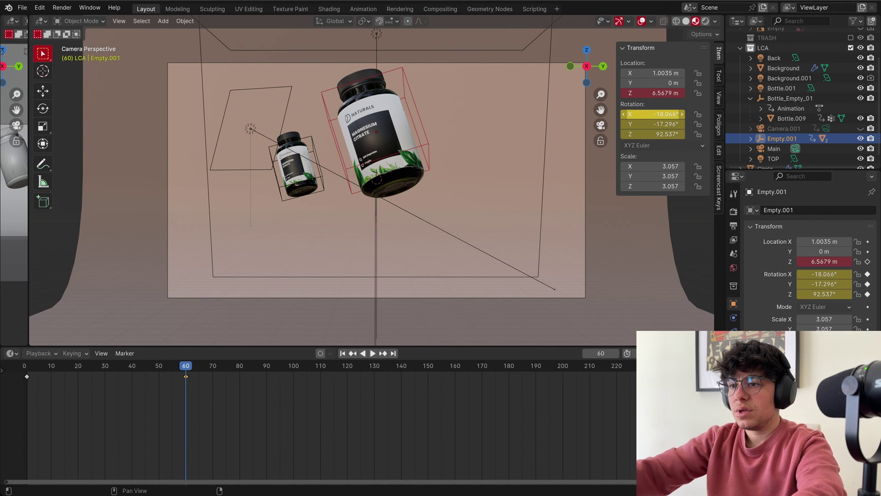
right_click(659, 93)
click(658, 94)
Play the bottle animation from frame 1 several times to judge the motion
drag(186, 366, 180, 366)
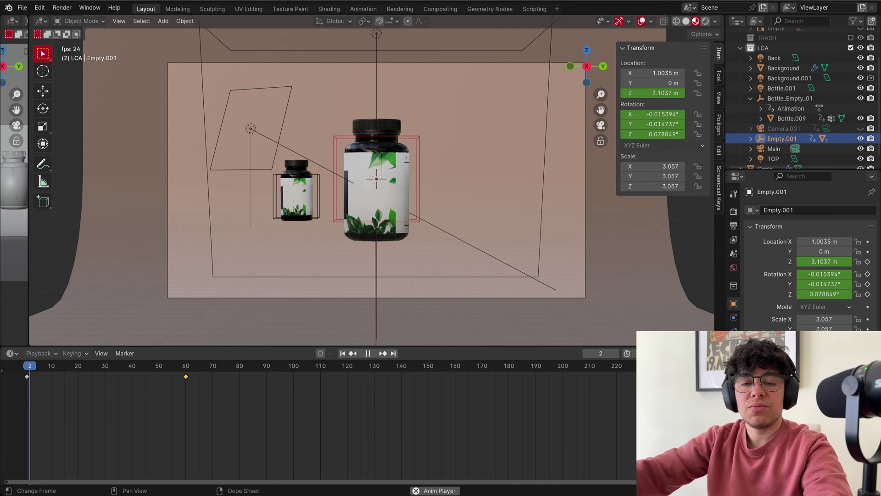
key(shift+Left)
key(space)
drag(64, 366, 28, 366)
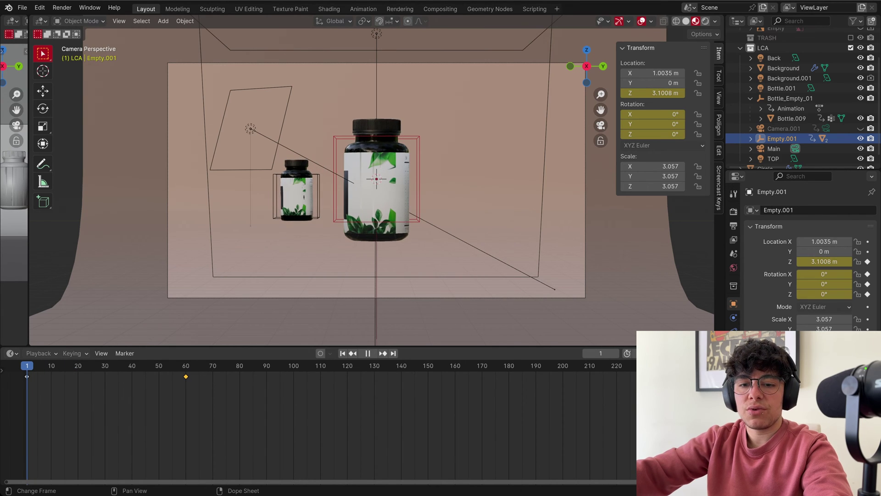
key(space)
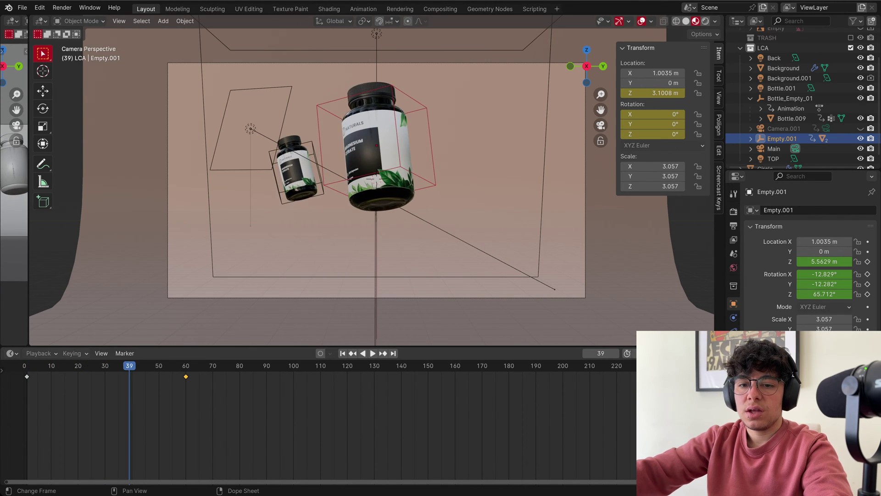
key(shift+Left)
key(space)
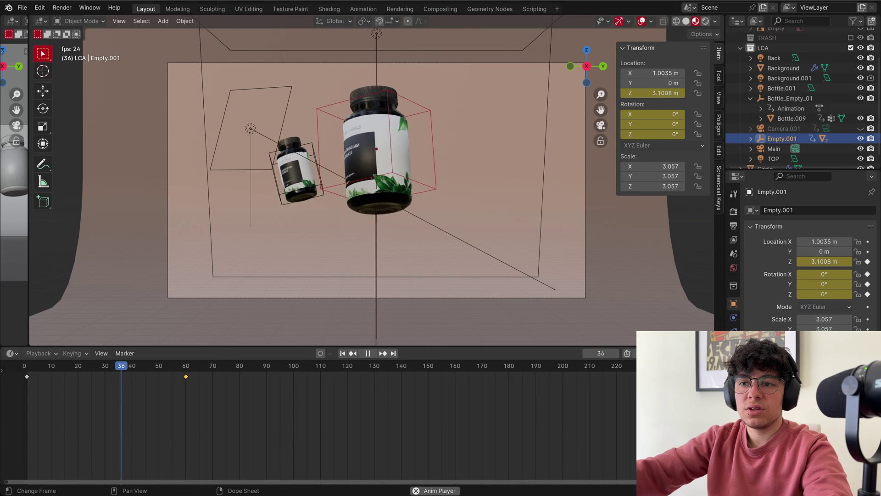
key(shift+Left)
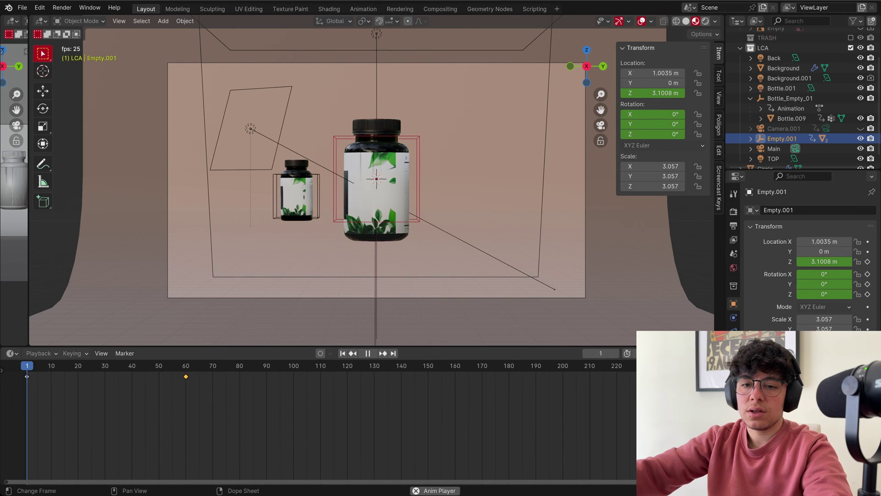
key(shift+Left)
key(space)
Switch the timeline area to the Graph Editor to show the empty's animation curves
click(12, 353)
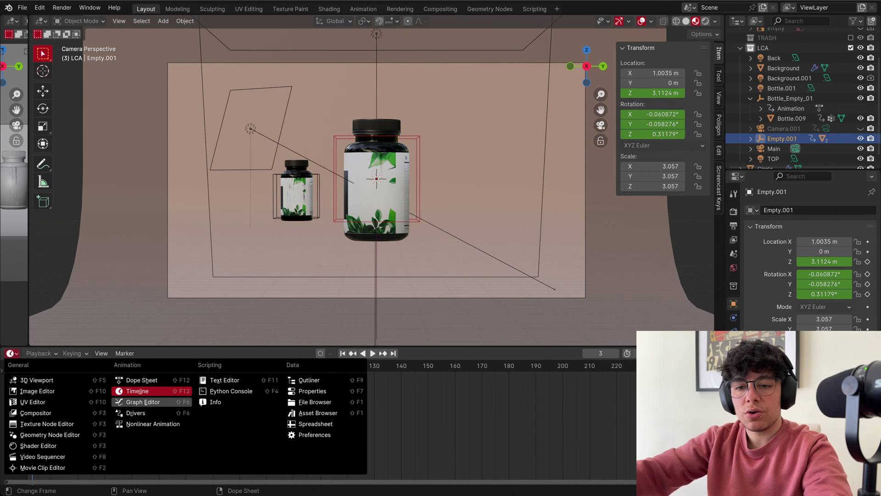
click(12, 353)
click(12, 353)
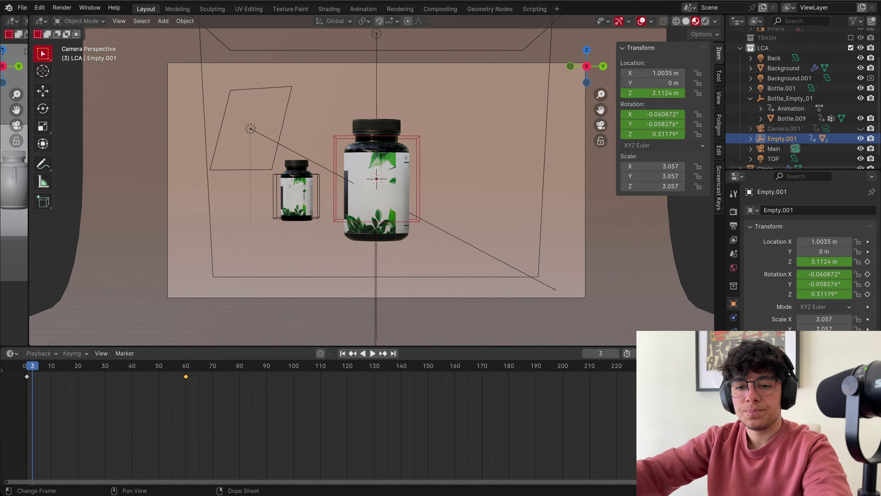
click(10, 353)
click(133, 402)
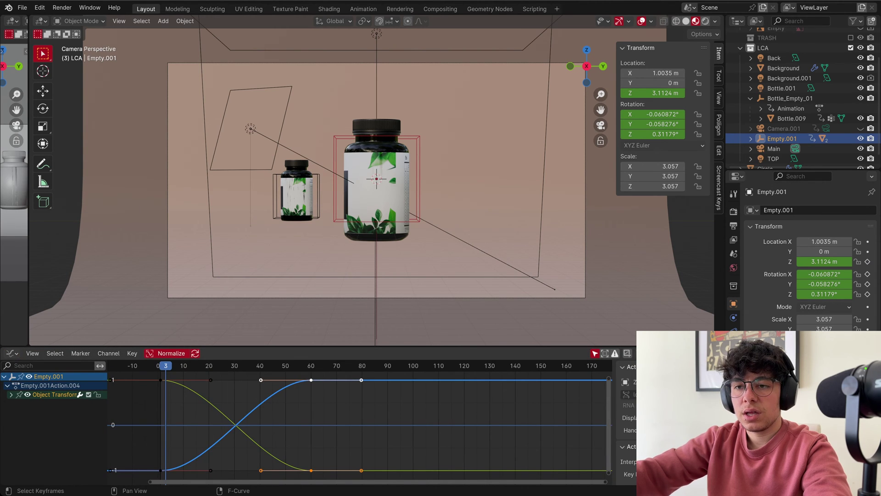
Return to frame 0 and scale down the curve handles of the empty's start and end keyframes
mouse_move(165, 365)
mouse_down()
mouse_move(216, 365)
mouse_move(158, 366)
mouse_up()
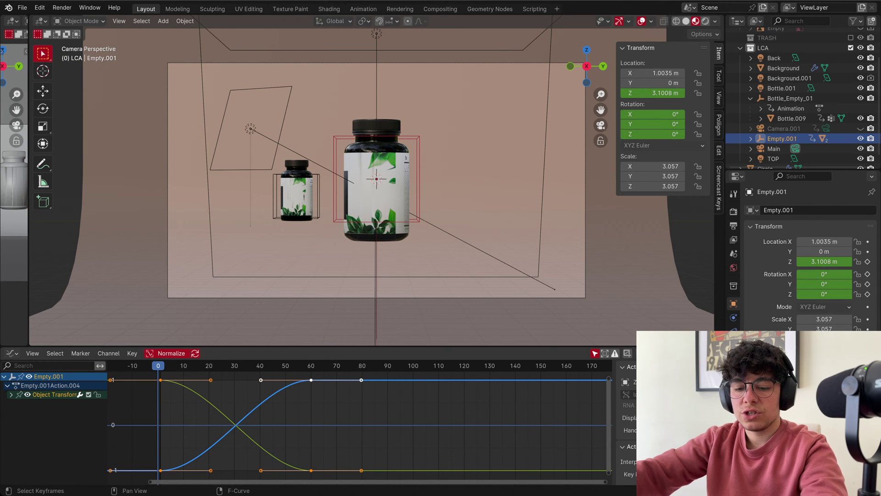
key(alt+n)
key(alt+n)
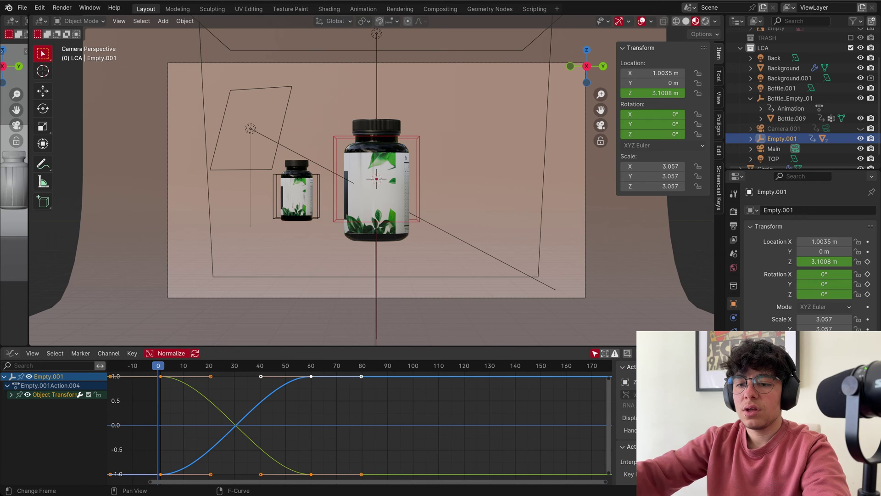
drag(330, 396, 291, 363)
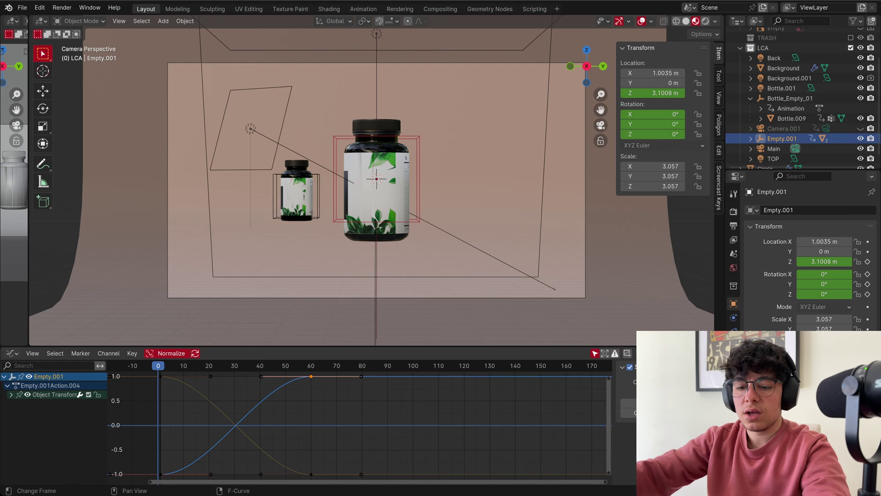
key(s)
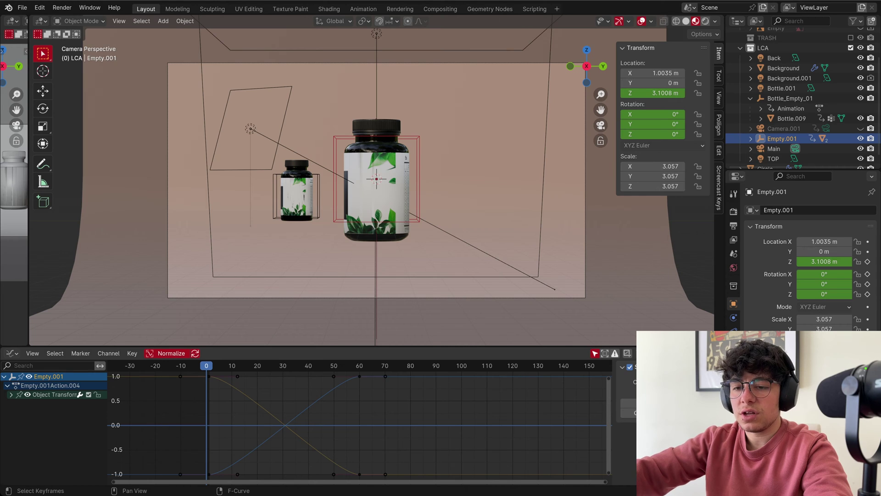
Select the empty's frame 60 keyframes and scale their handles up by about 3.53
drag(207, 365, 372, 482)
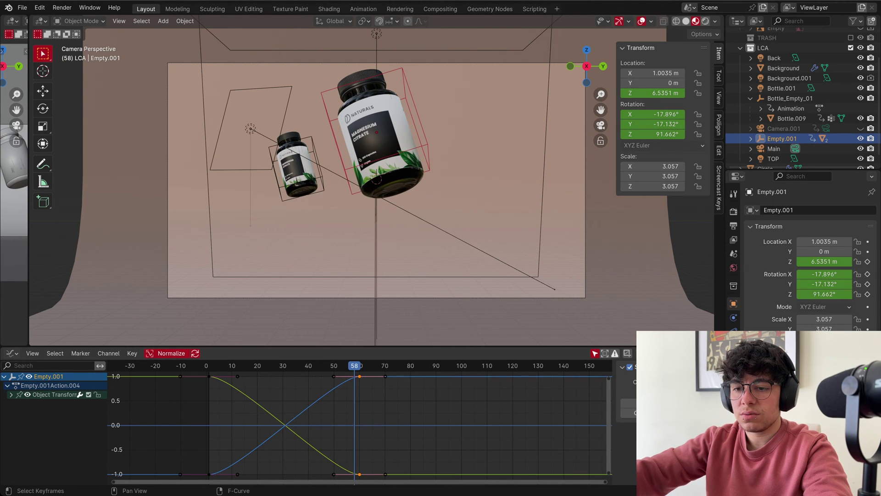
key(s)
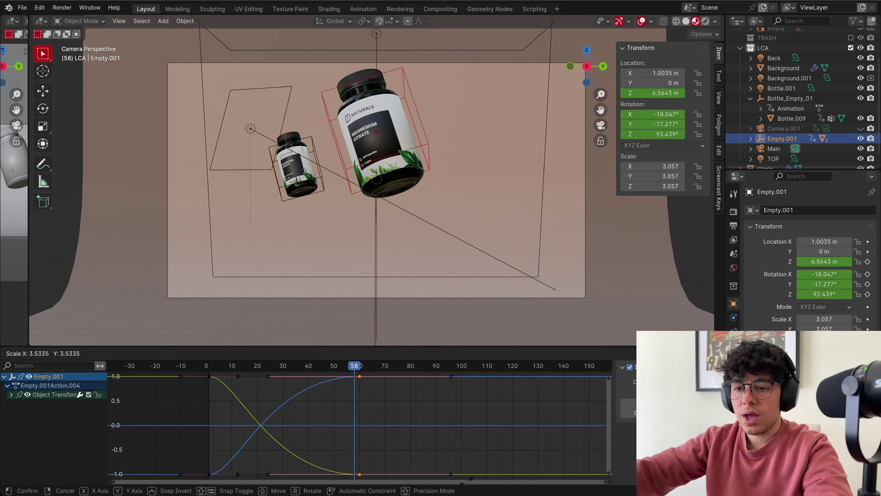
click(473, 466)
Select the empty's frame 1 keyframes and scale their handles up by about 2.2
click(219, 366)
drag(202, 372, 222, 471)
key(s)
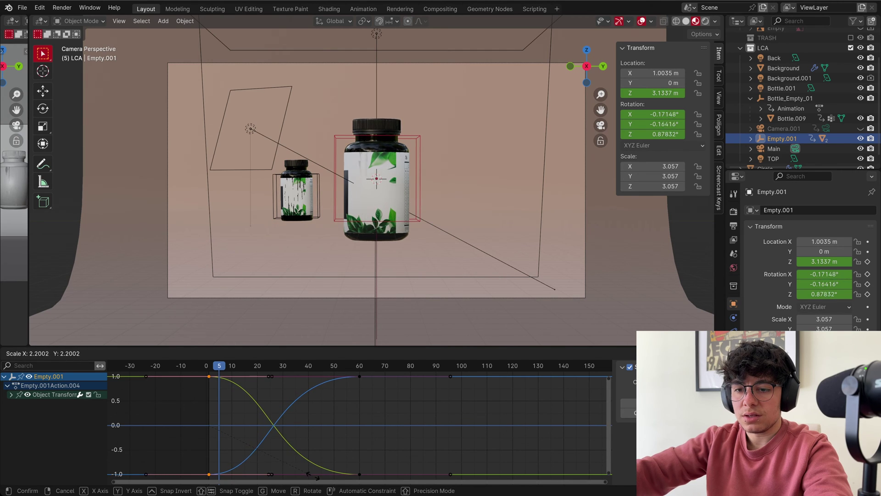
key(Return)
Lengthen the handles of the frame 60 keyframes further for a softer ease-out, reaching to about frame 108
click(368, 366)
drag(373, 372, 350, 478)
key(s)
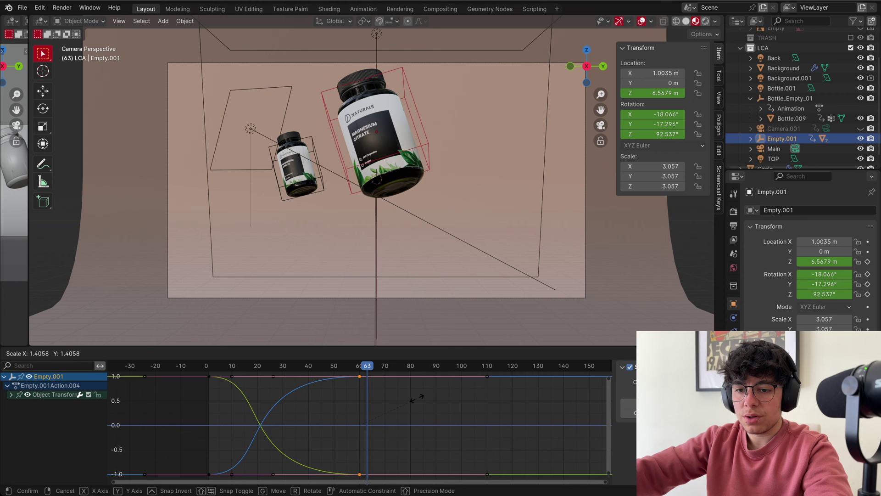
key(Return)
Lengthen the handles of the frame 1 keyframes further for a slower start, reaching to about frame 34
click(246, 366)
drag(239, 371, 197, 479)
key(s)
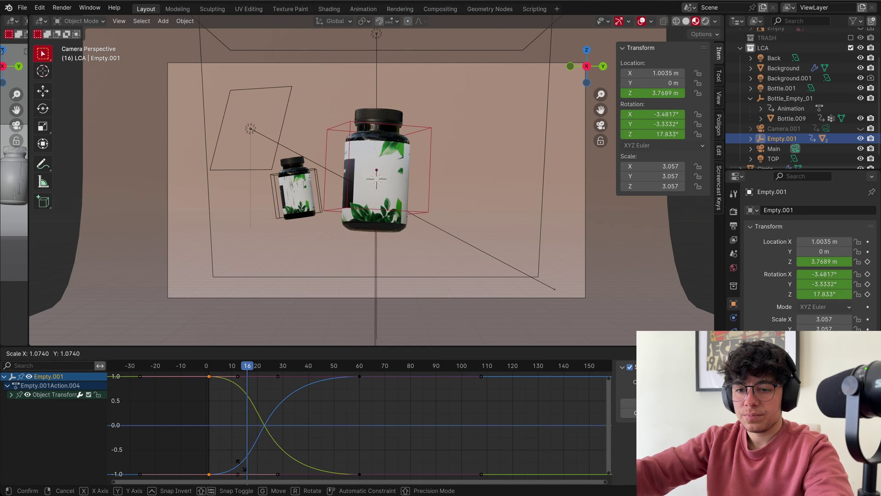
click(253, 463)
click(253, 463)
Play the eased animation and step through its first frames to check how the bottle starts moving
key(space)
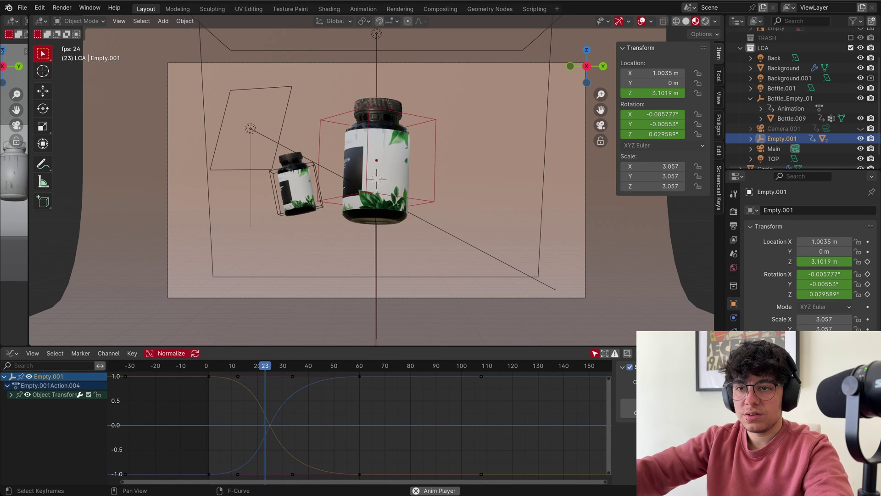
key(Escape)
key(shift+Left)
key(Right)
key(Right)
key(Right)
key(Right)
key(Right)
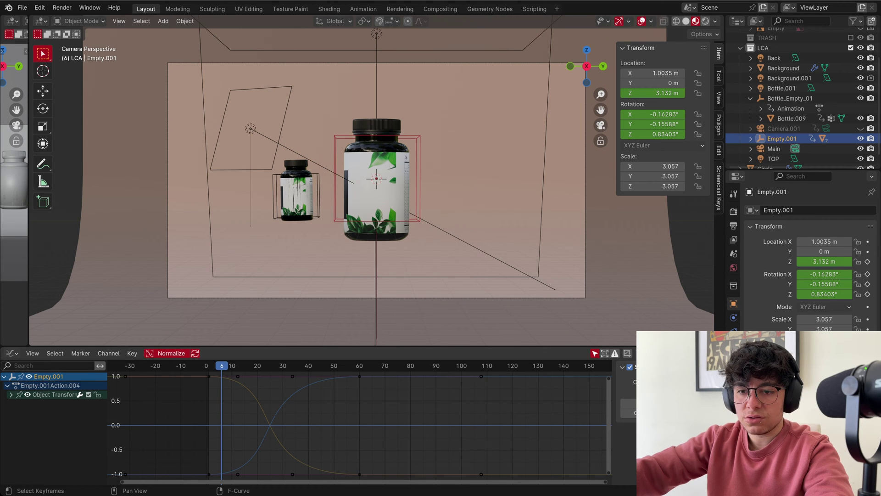
key(shift+Left)
key(space)
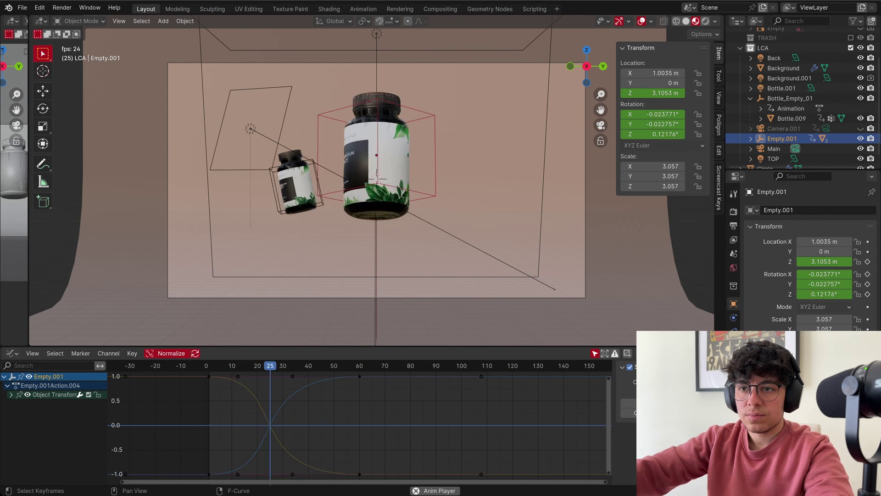
Lengthen the frame 60 keyframe handles slightly more, reaching to about frame 112, and play back the result
key(space)
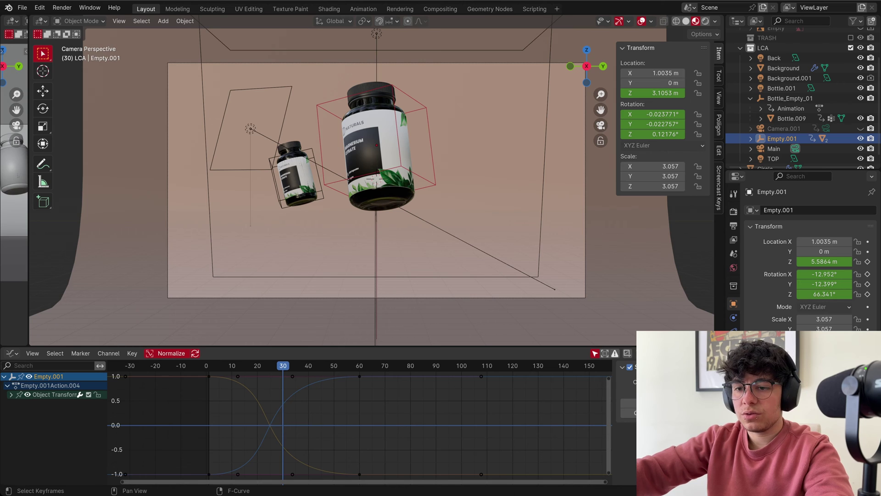
drag(357, 378, 366, 478)
key(s)
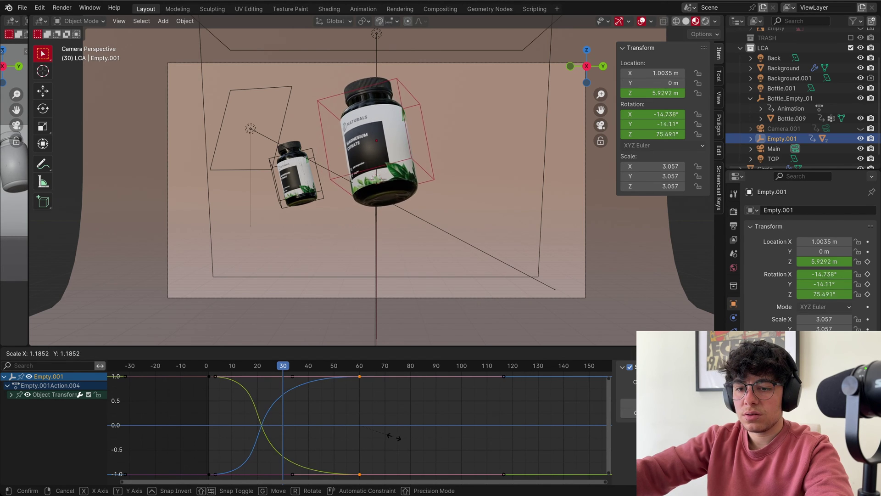
click(393, 435)
key(space)
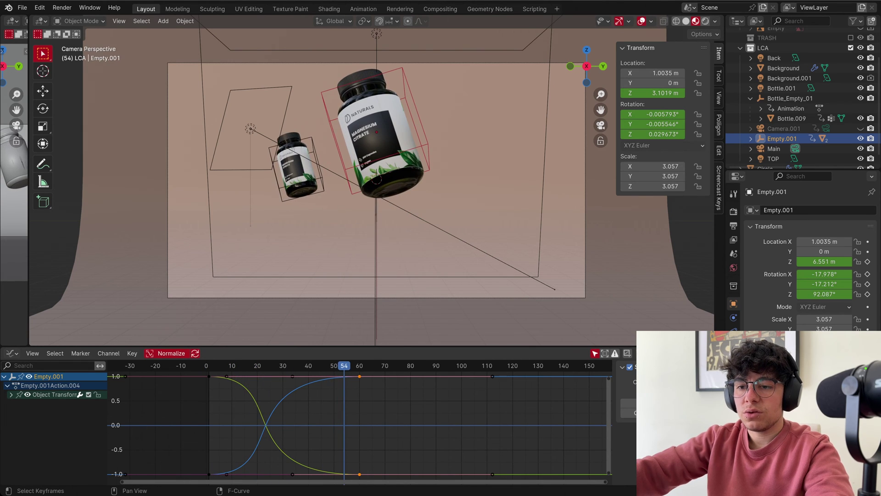
key(space)
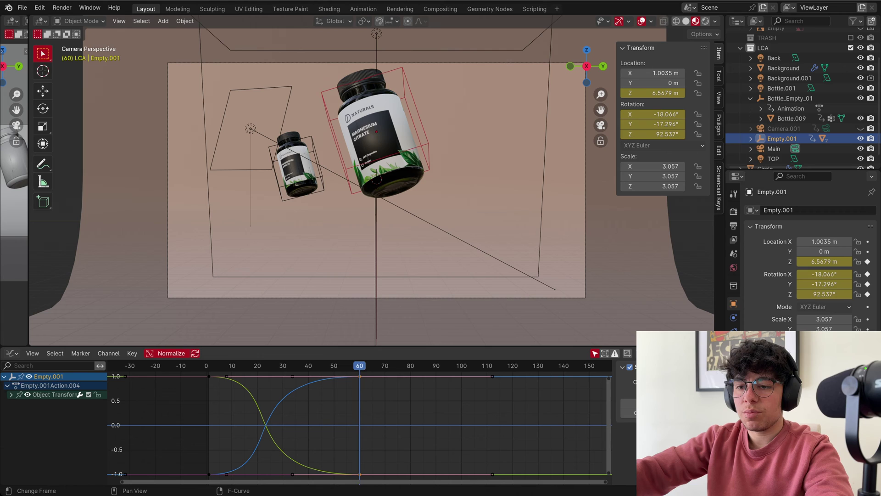
Move to frame 70 and set the empty's X and Y rotation to 0°
key(Left)
drag(357, 366, 380, 365)
click(359, 376)
key(Right)
key(Right)
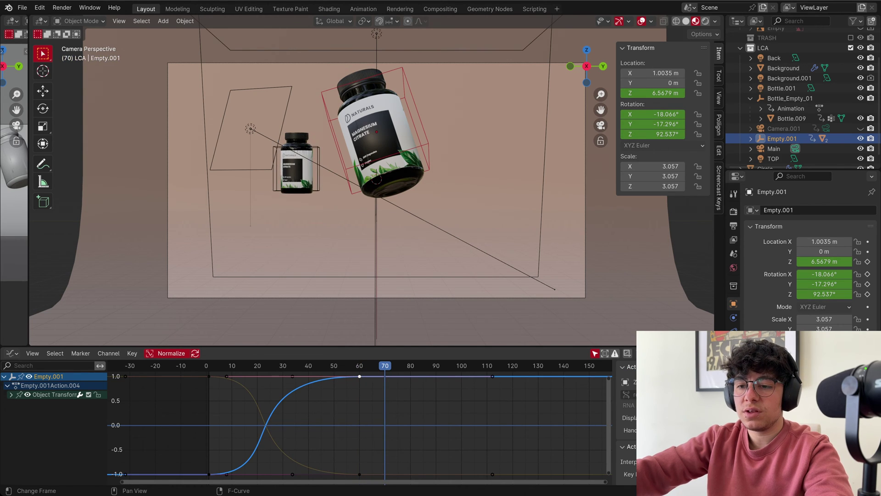
click(653, 114)
text(0)
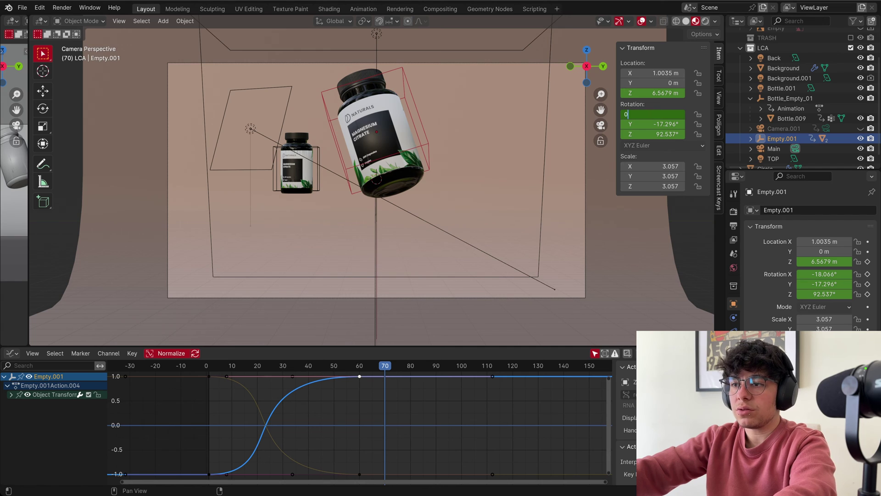
key(Return)
text(0)
key(Return)
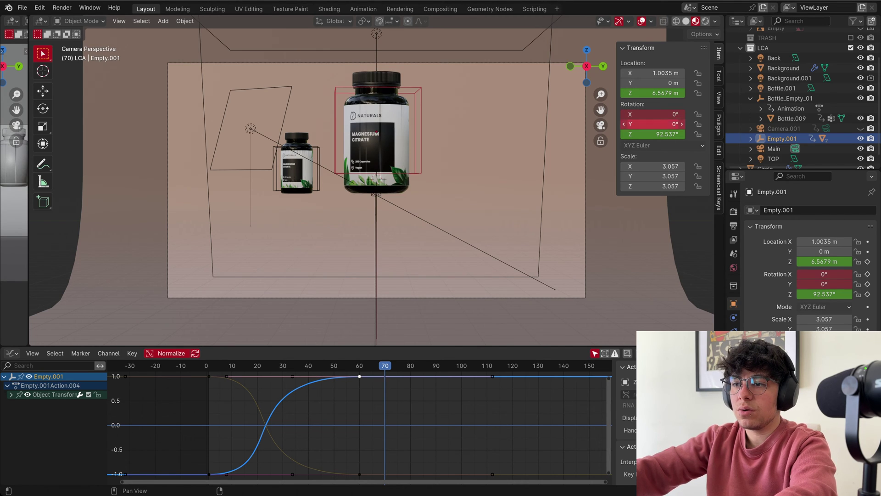
Insert single keyframes on the empty's X and Y rotation at frame 70
right_click(652, 114)
click(651, 115)
right_click(641, 124)
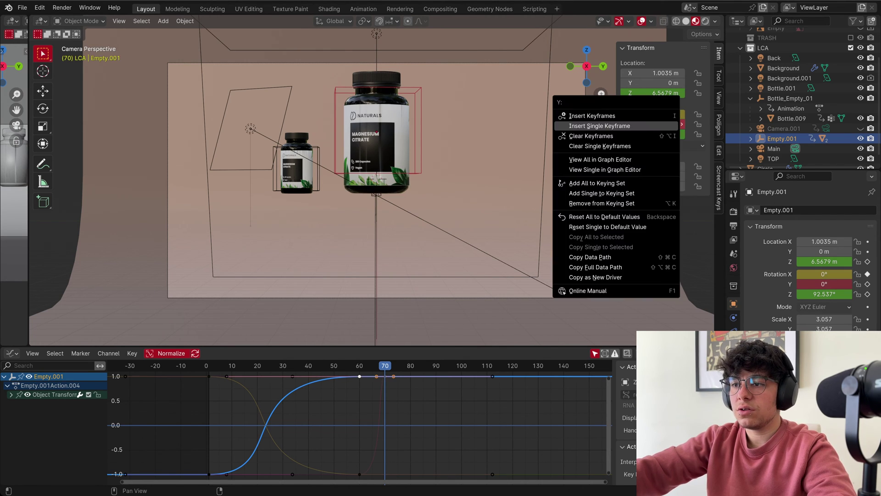
click(641, 125)
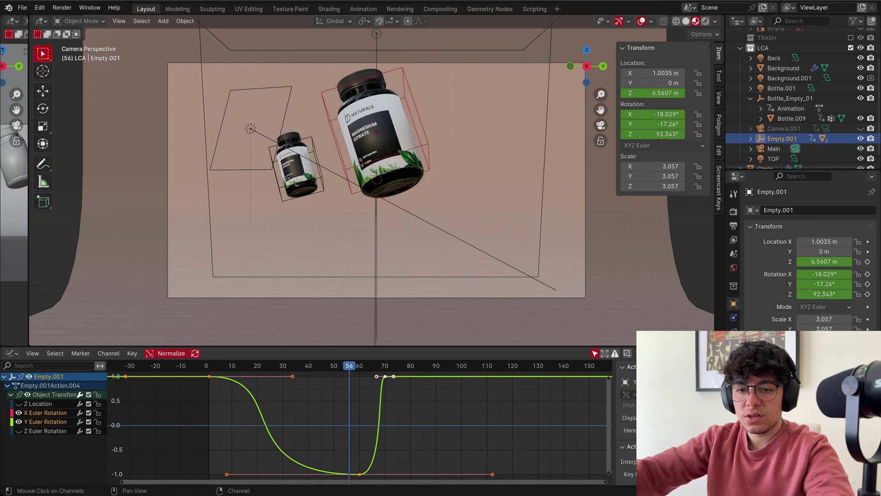
Try to lengthen the handles of the frame 70 keyframes on the X and Y Euler Rotation curves, and play the result
click(45, 412)
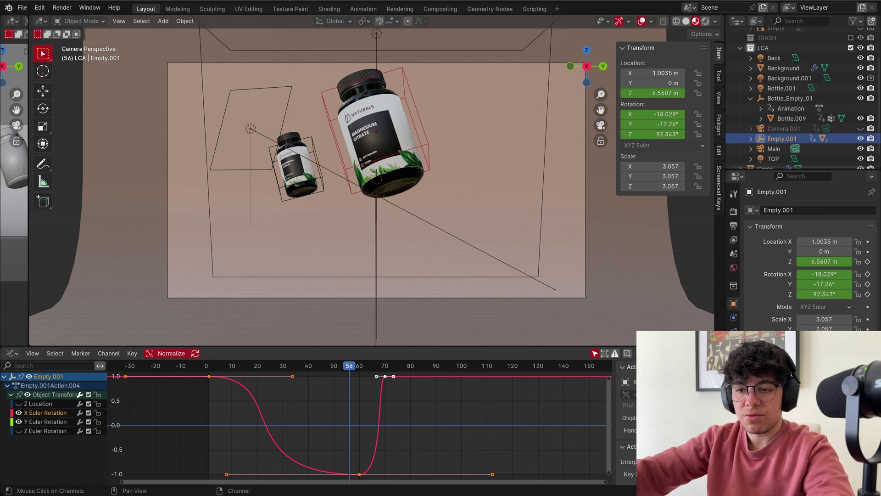
click(45, 421)
drag(349, 366, 367, 365)
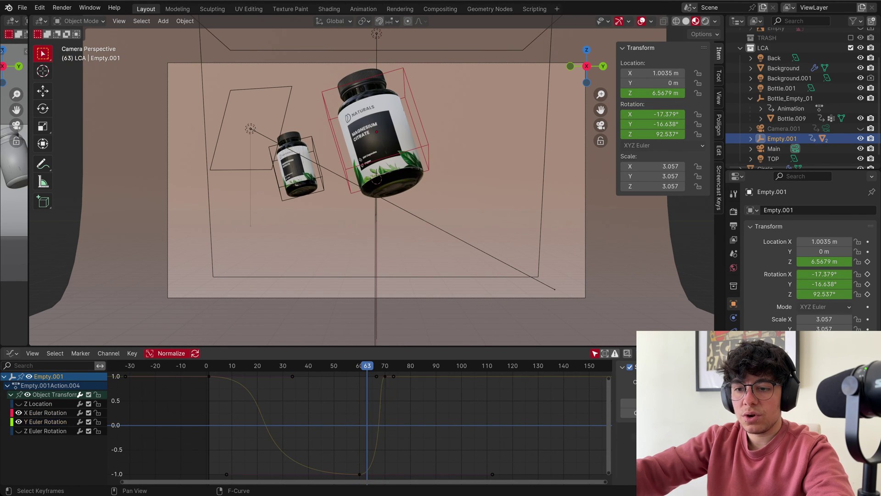
click(385, 375)
key(s)
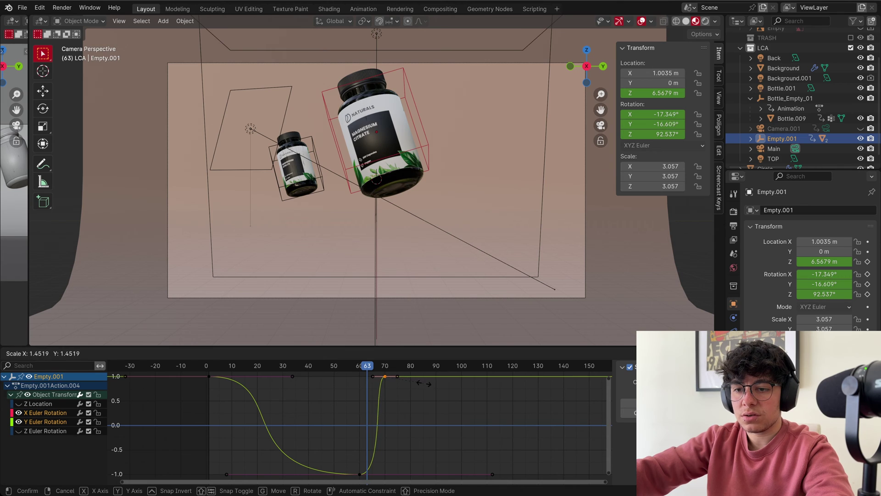
click(457, 386)
key(space)
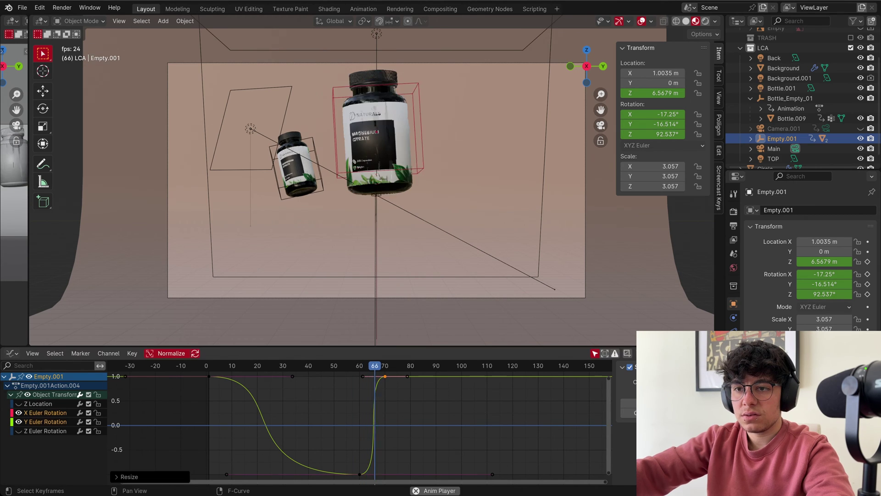
Undo the frame 70 handle scaling and the curve selection changes before it, replaying the motion around frame 60
key(ctrl+z)
key(ctrl+z)
drag(344, 365, 328, 366)
key(space)
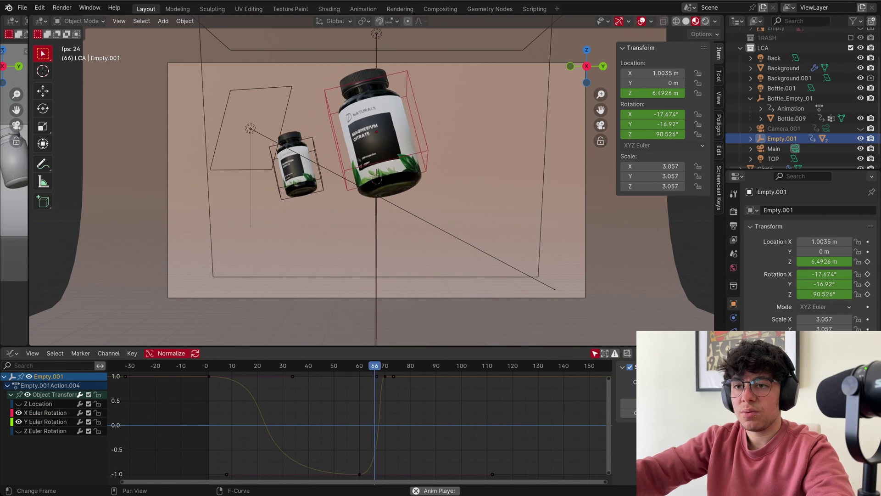
key(space)
key(ctrl+z)
key(ctrl+z)
key(space)
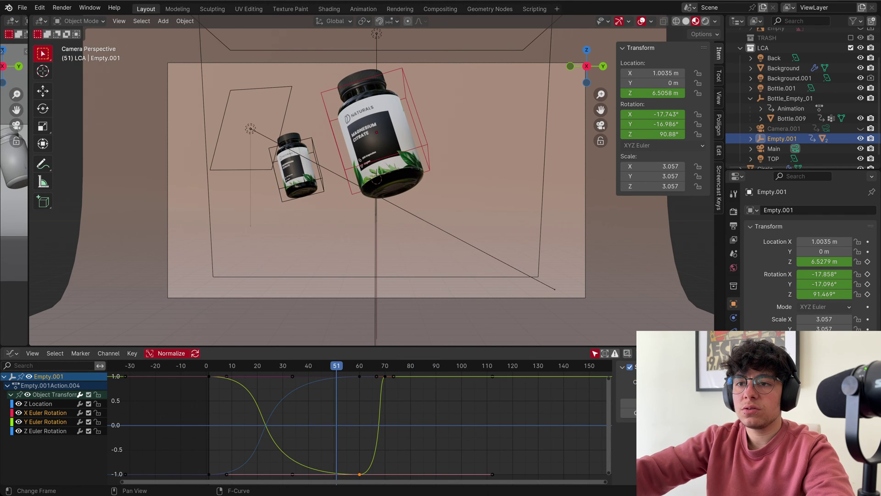
key(space)
Rotate the frame 60 handles of the X and Y rotation curves so they slope slightly upward, and play the animation
drag(392, 366, 340, 365)
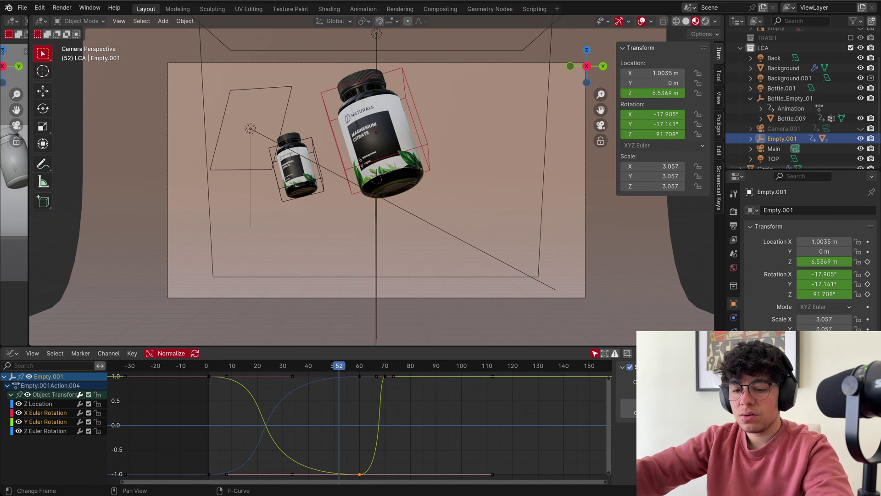
key(r)
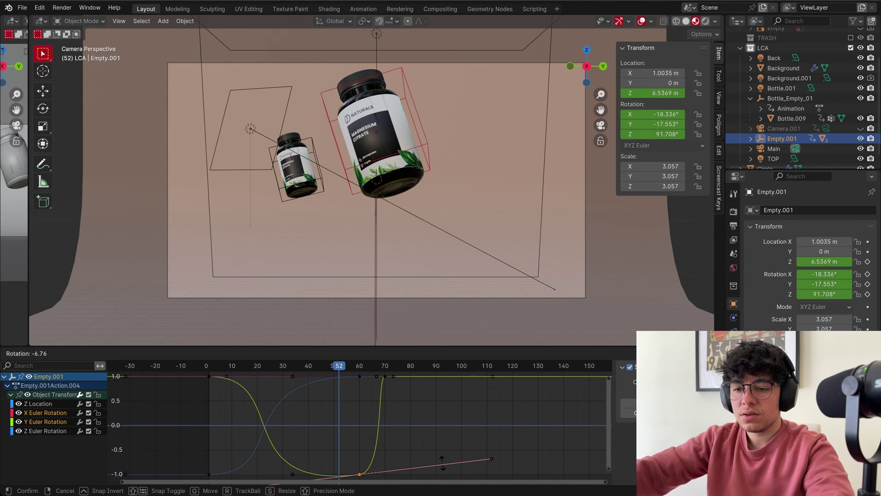
click(442, 459)
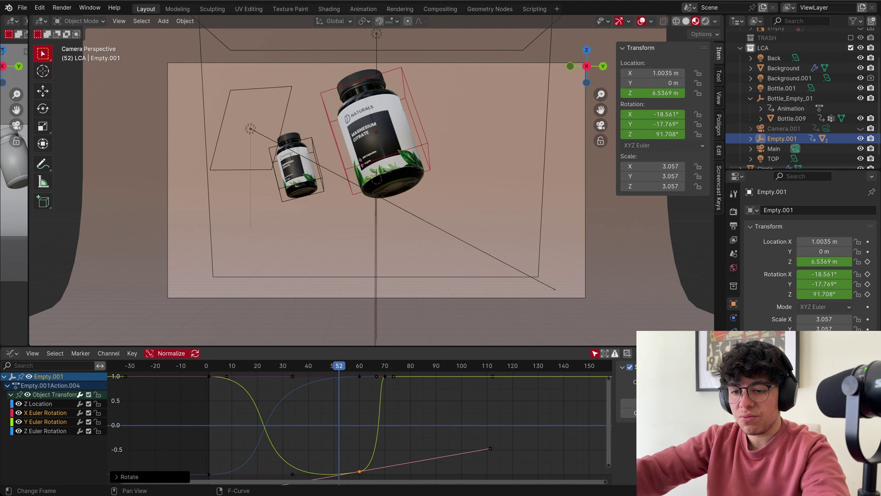
key(space)
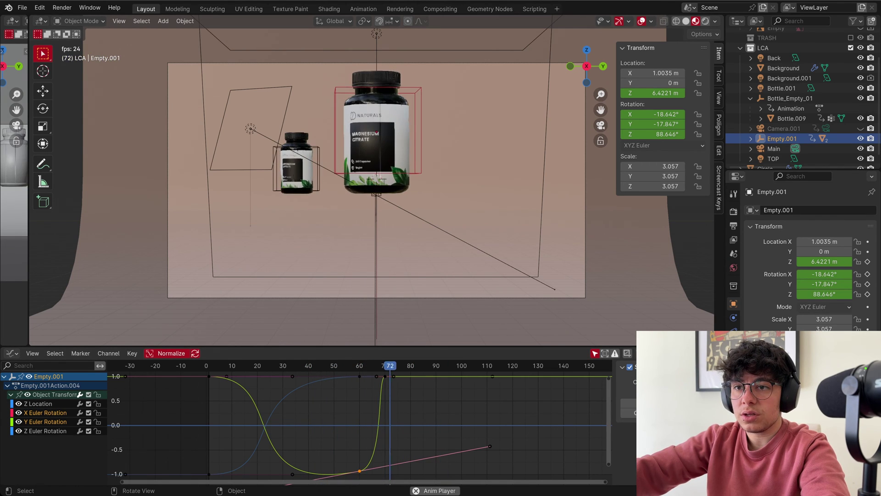
key(space)
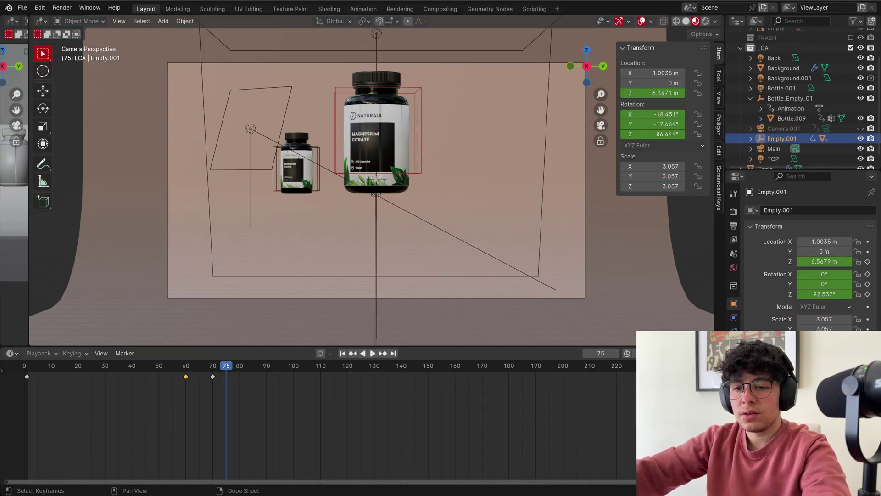
At frame 60, select the large bottle's label, body, cap and cube empty together, and duplicate the set twice in place
key(Down)
key(Down)
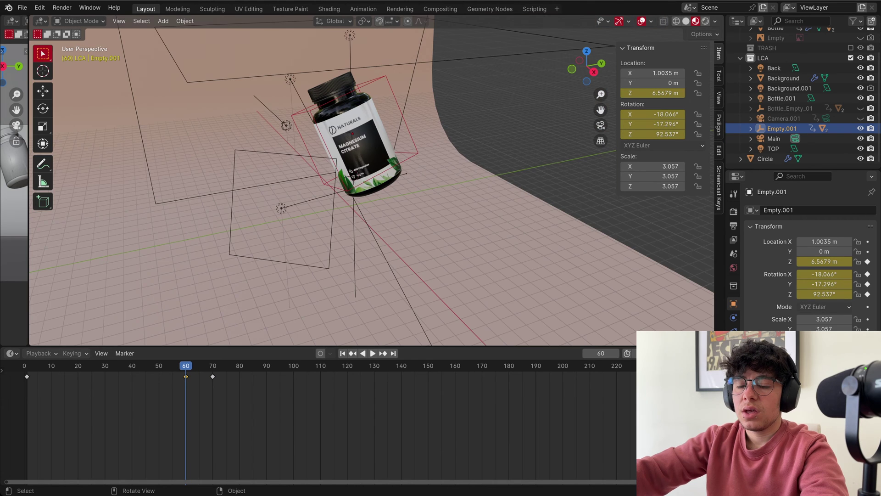
middle_drag(353, 151, 363, 179)
scroll(372, 181, down, 2)
shift+middle_drag(317, 110, 415, 181)
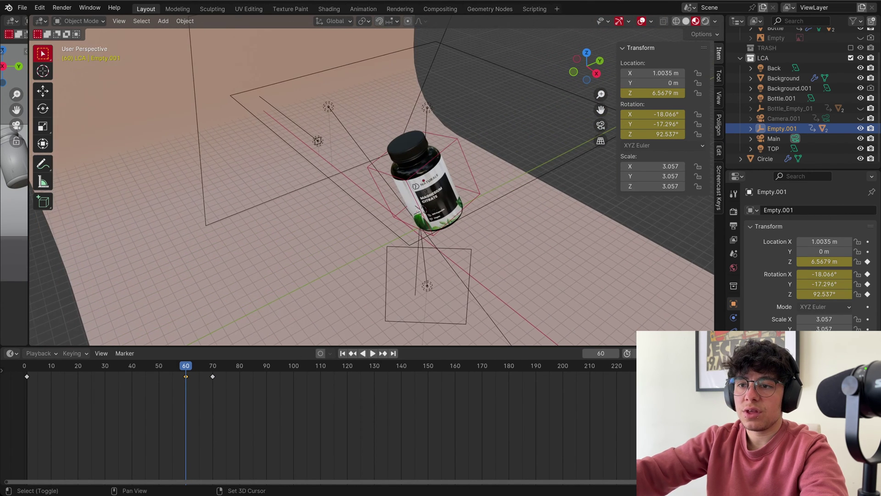
scroll(372, 180, up, 3)
click(452, 197)
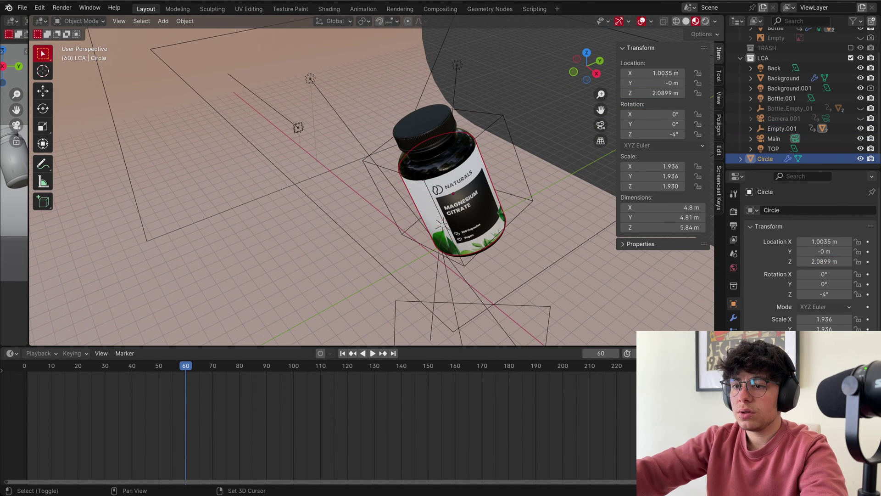
shift+click(432, 161)
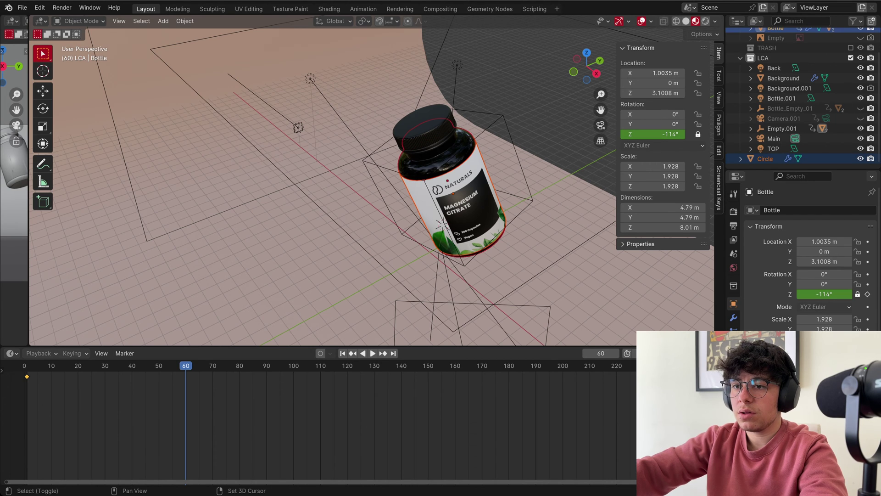
shift+click(425, 133)
shift+click(518, 157)
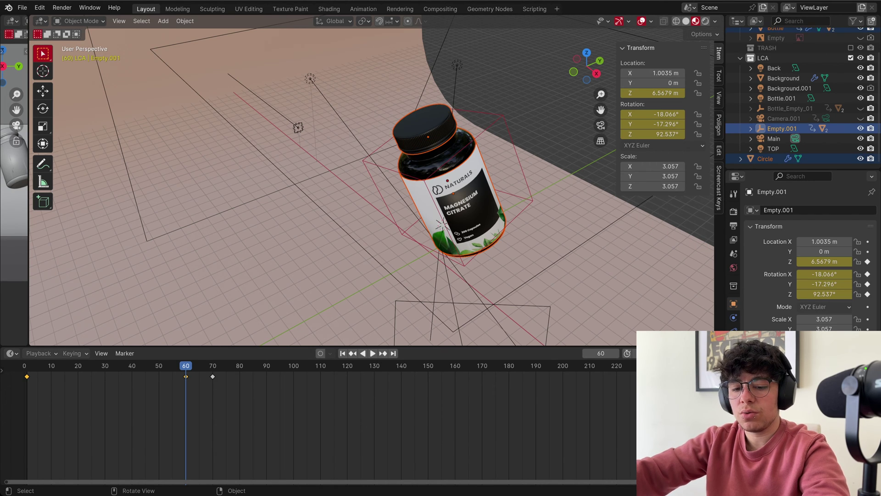
key(shift+d)
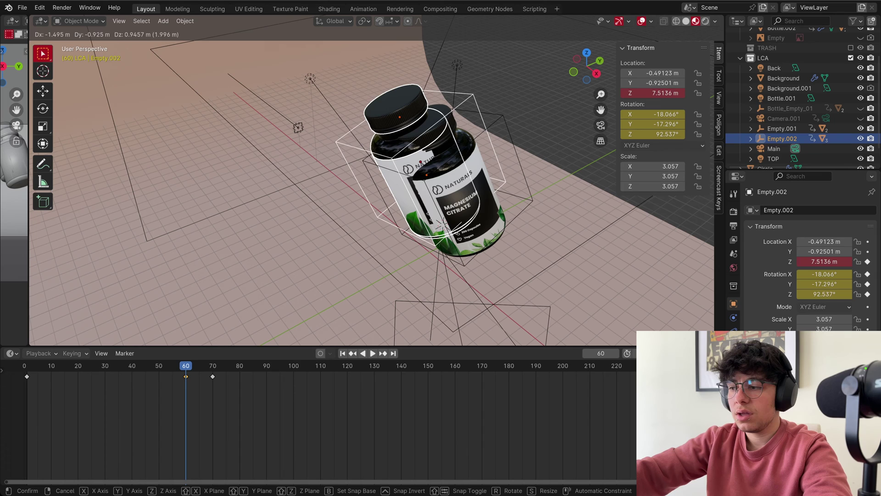
key(Escape)
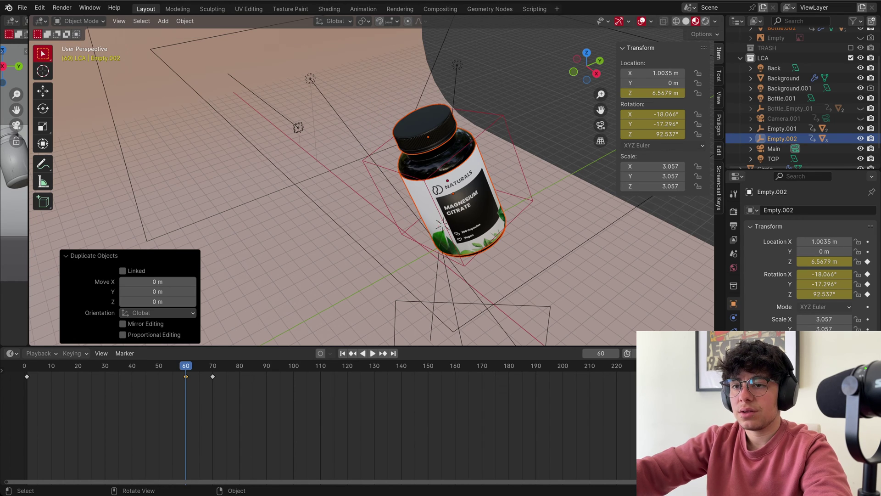
key(shift+d)
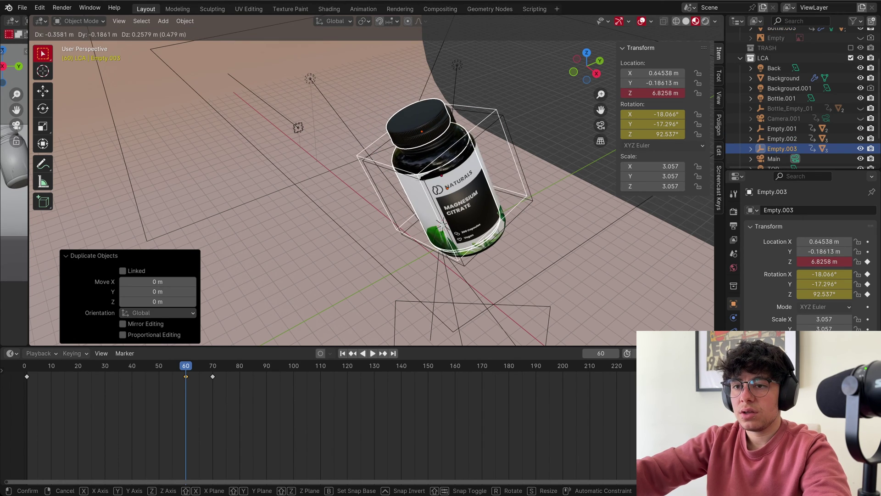
key(Escape)
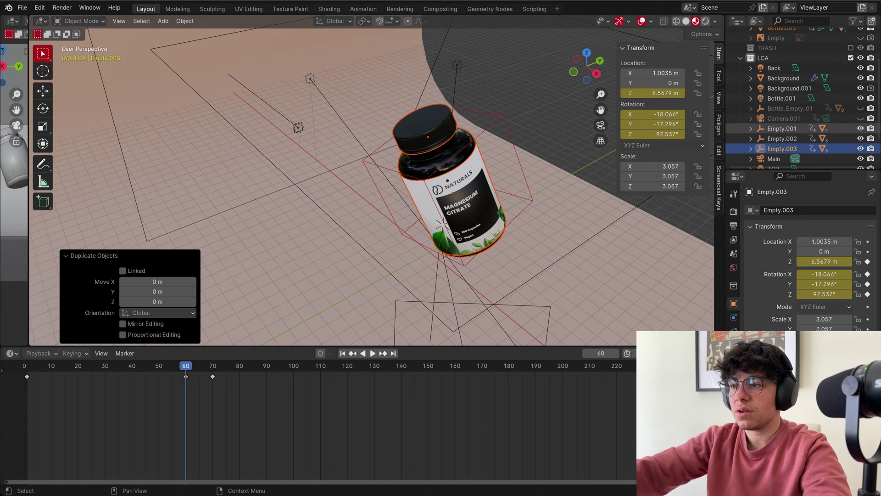
Test-move Empty.001, Empty.002 and Empty.003 in turn, restoring each position, to check that each empty carries its own bottle
click(782, 129)
key(g)
key(Return)
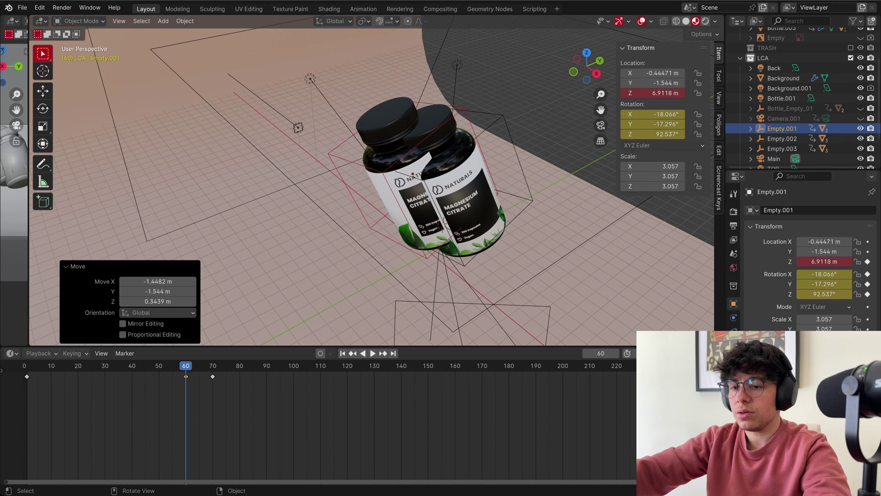
key(ctrl+z)
click(783, 138)
key(g)
key(Escape)
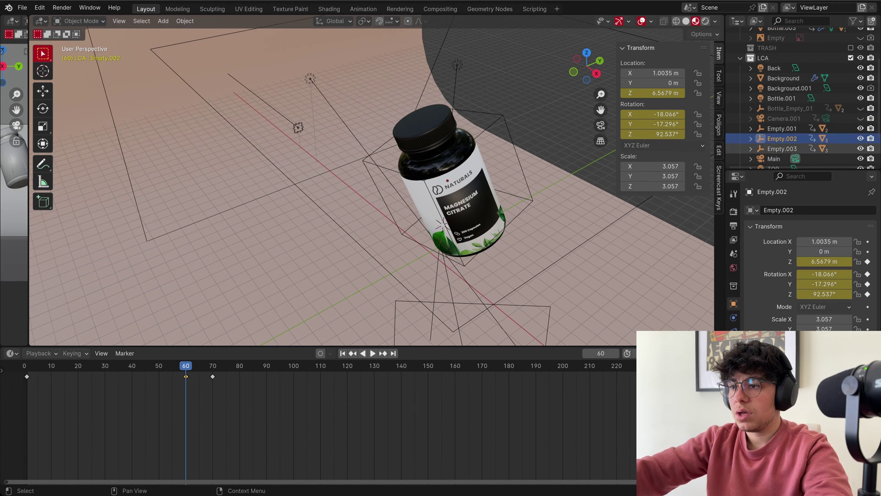
click(782, 148)
key(g)
key(Return)
key(ctrl+z)
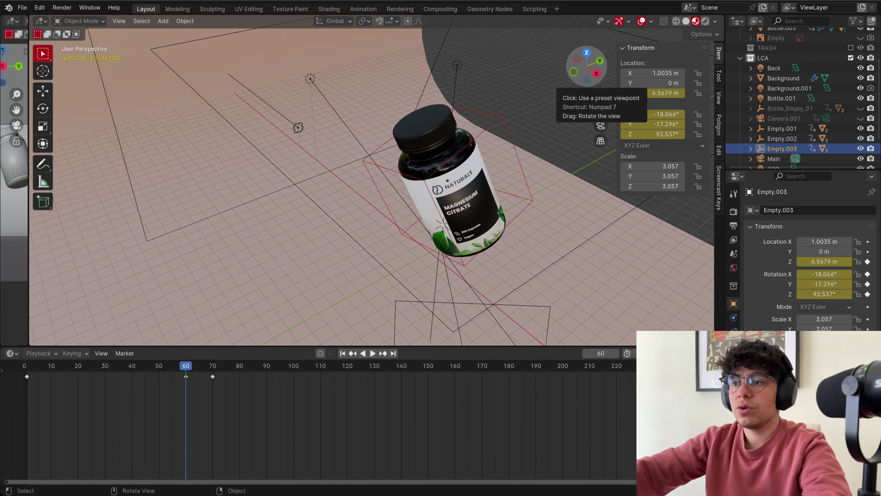
In top view, move Empty.002 along X to -6.6965 m and give Empty.003 the same X location
click(586, 52)
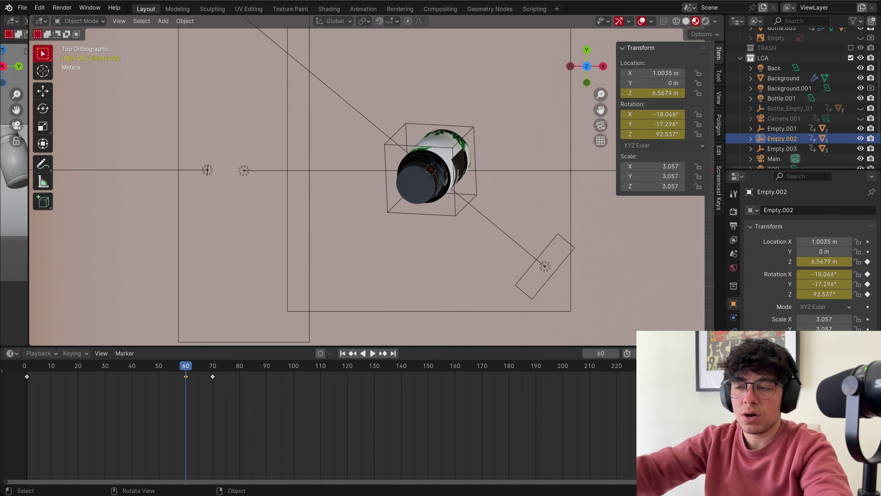
drag(652, 73, 626, 73)
click(652, 73)
click(783, 148)
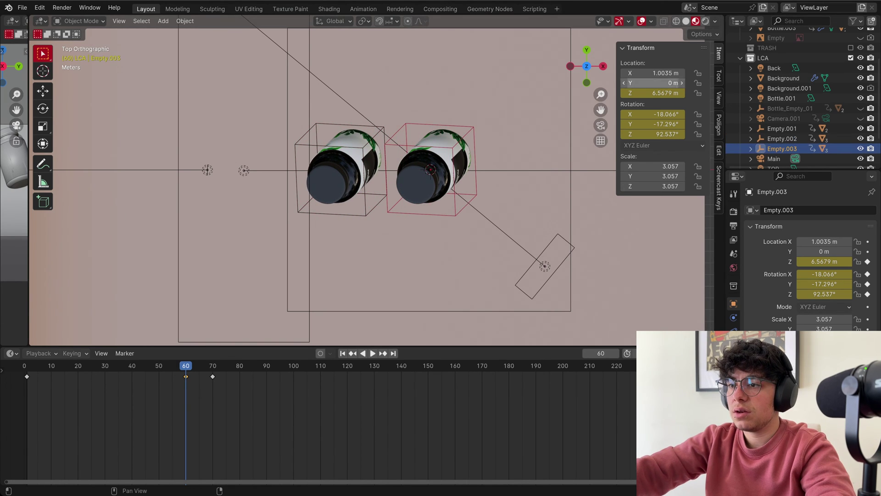
click(651, 73)
key(Return)
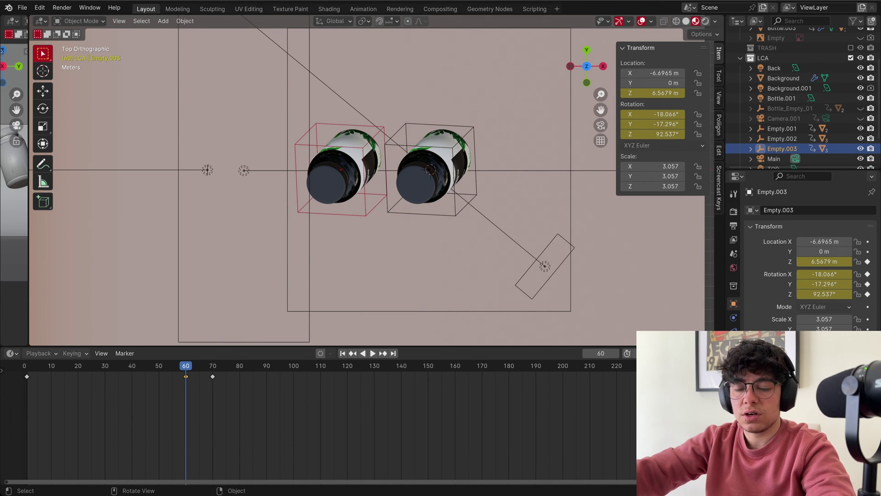
Check the side-by-side alignment of the bottles at frames 44 and 60 through the camera and from other angles with overlays hidden
click(143, 366)
click(600, 125)
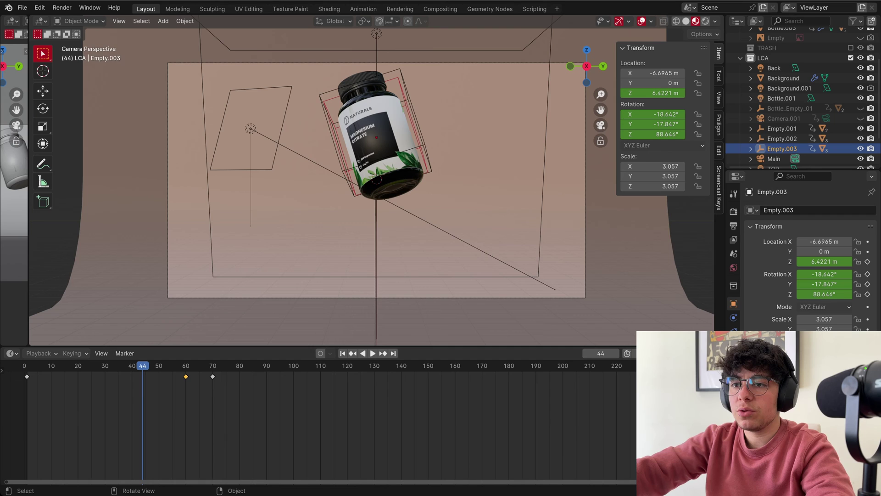
key(shift+alt+z)
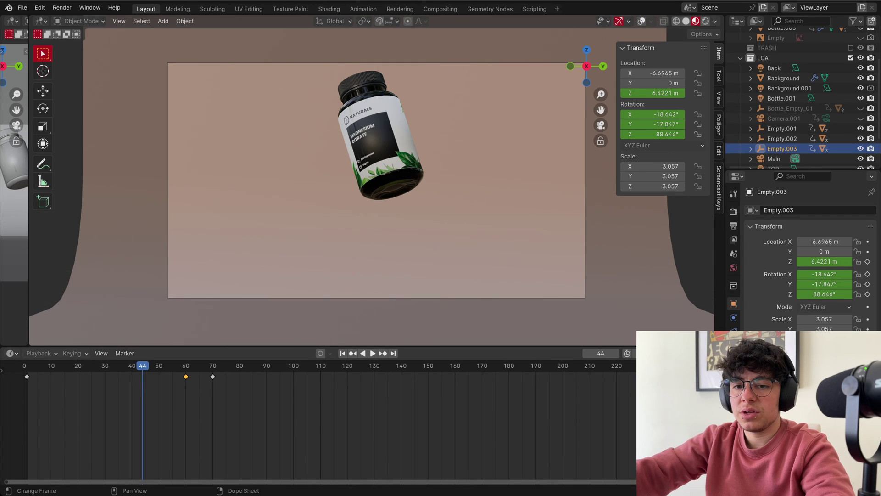
key(space)
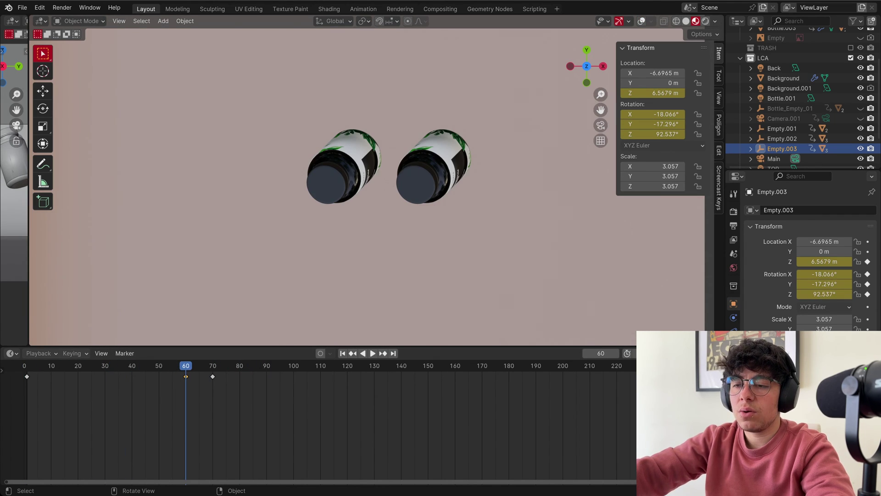
middle_drag(459, 193, 395, 153)
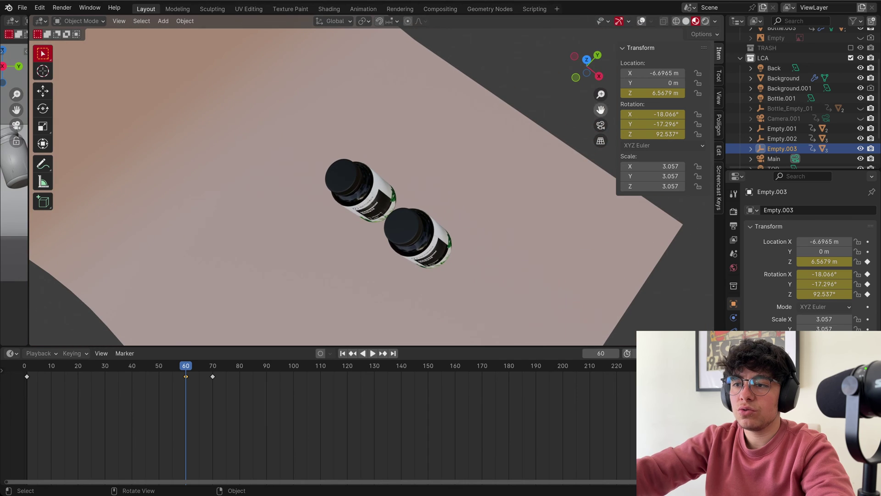
click(599, 76)
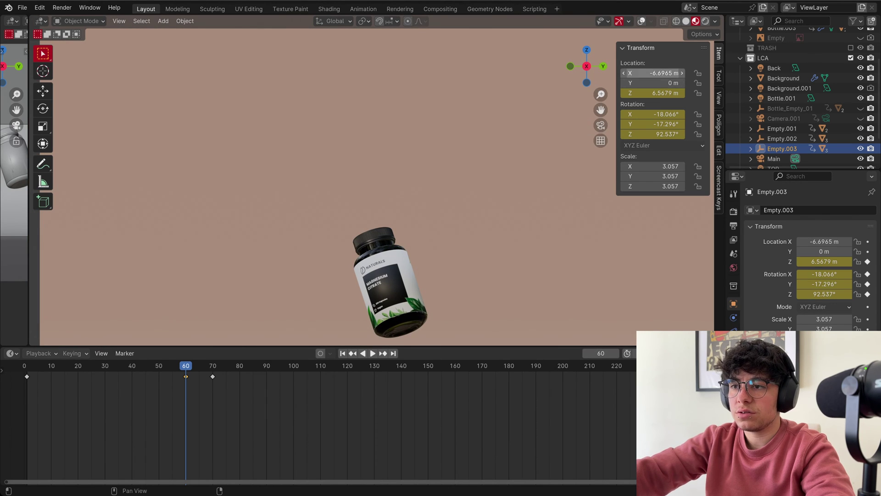
key(KP_0)
key(alt+shift+z)
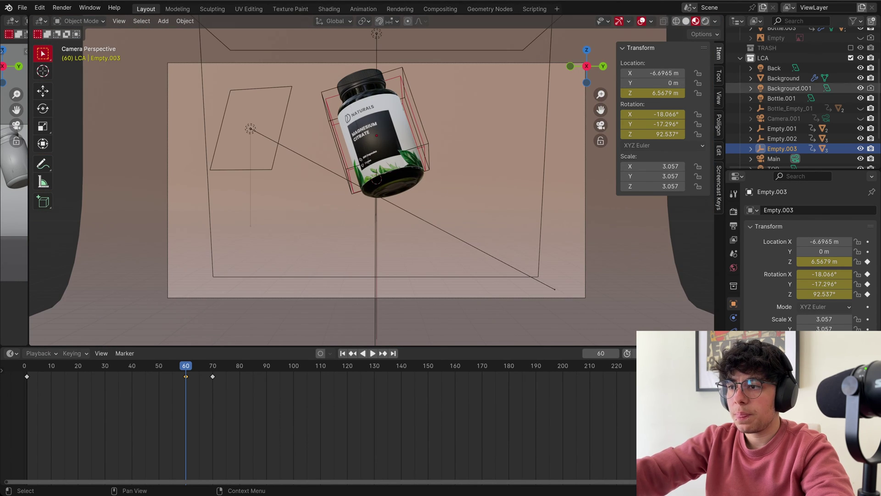
Insert a single keyframe on Empty.002's Y location at 0 m on frame 60
click(782, 139)
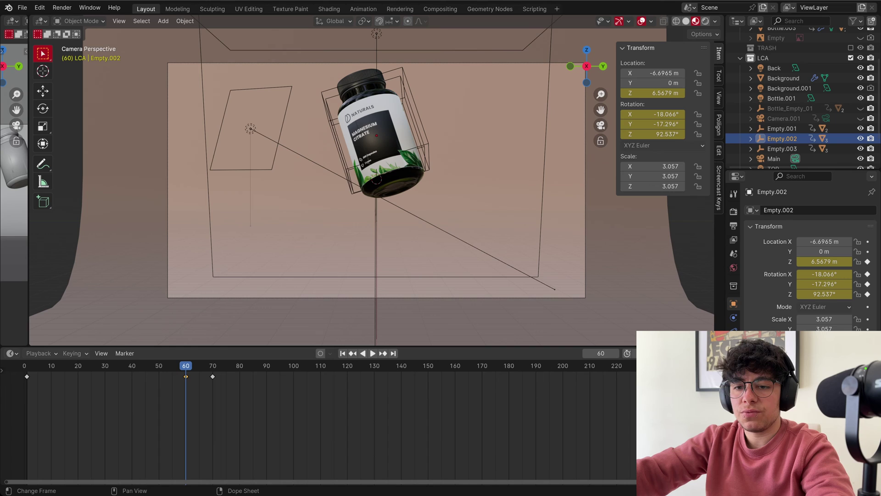
right_click(632, 83)
click(615, 82)
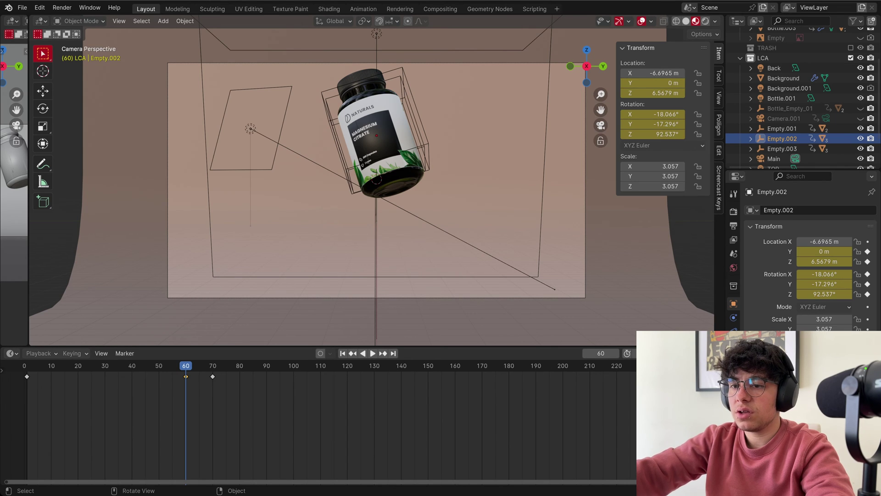
At frame 70, set Empty.002's Y location to -6.04 m and insert a single keyframe on it
drag(185, 366, 213, 366)
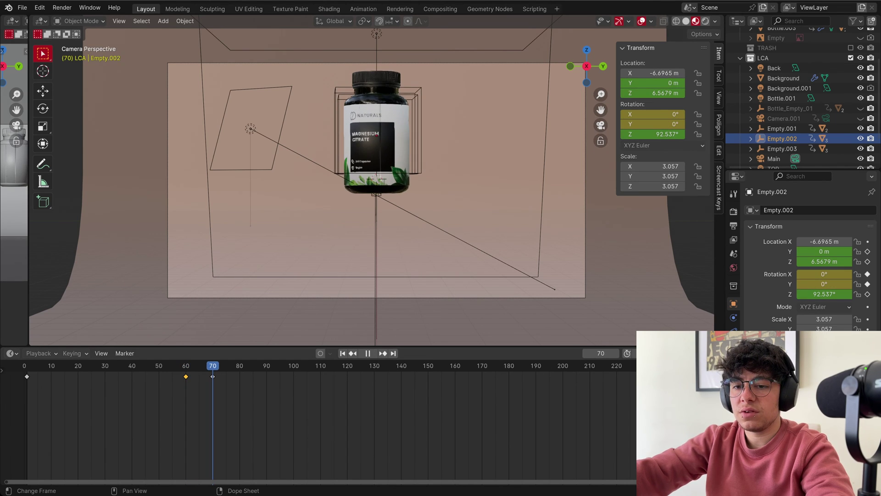
drag(652, 82, 375, 83)
click(653, 82)
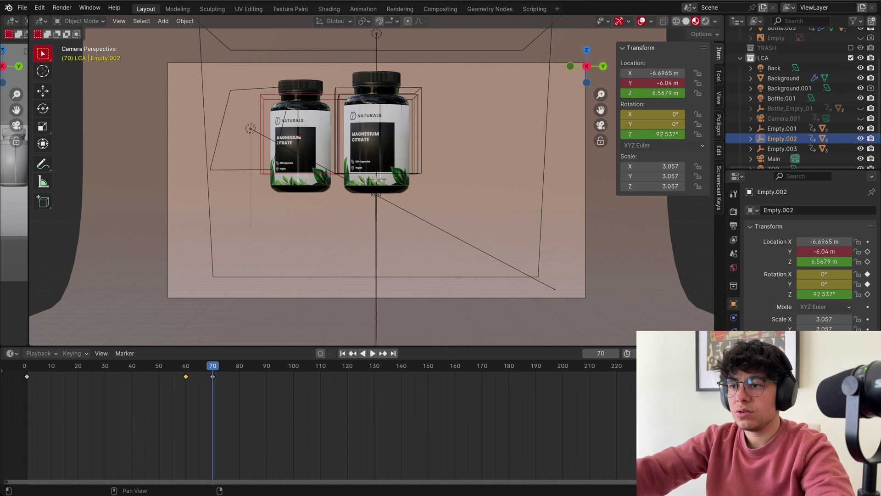
right_click(634, 83)
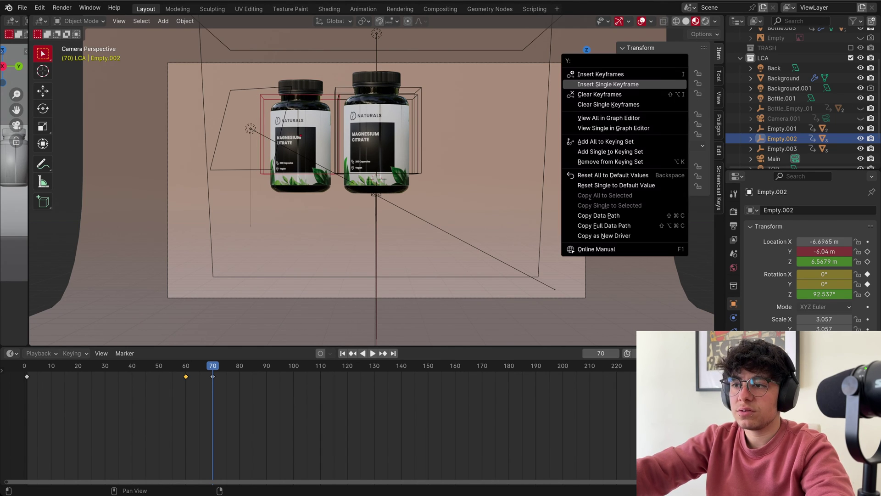
click(608, 84)
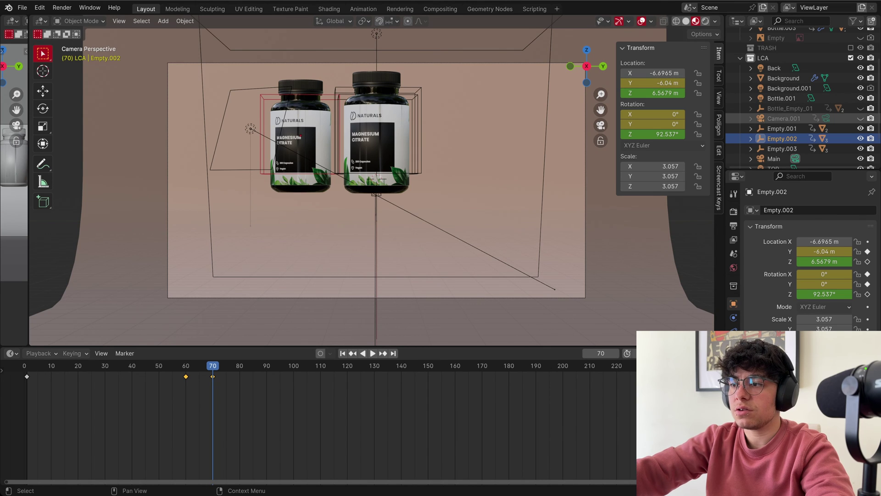
Set Empty.003's Y location to 6.04 m at frame 70 and insert a single keyframe on it
click(782, 149)
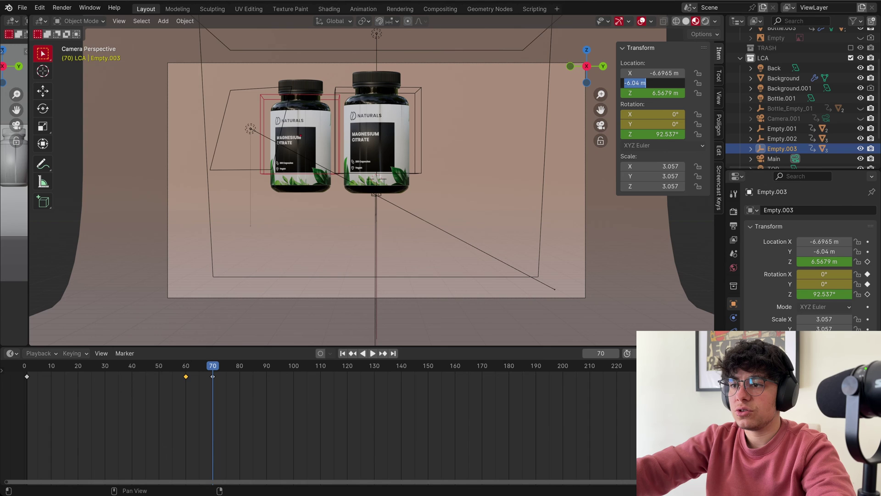
key(Home)
key(Delete)
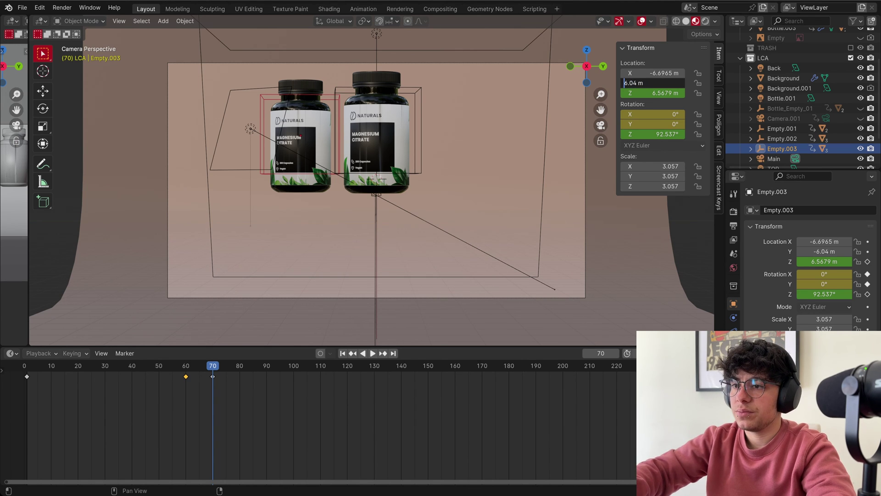
key(Return)
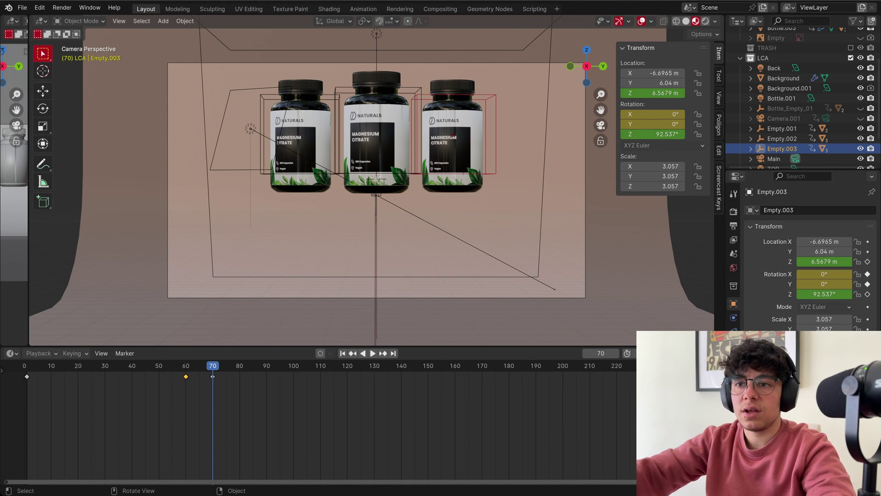
right_click(652, 83)
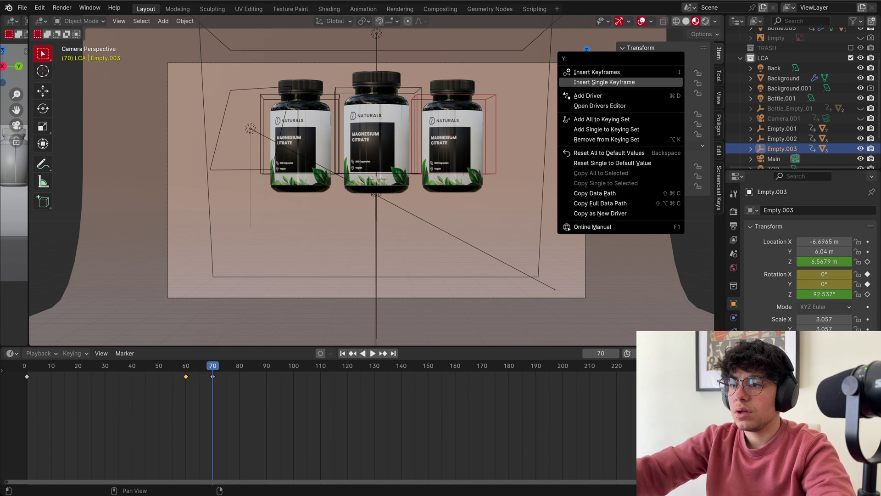
click(652, 83)
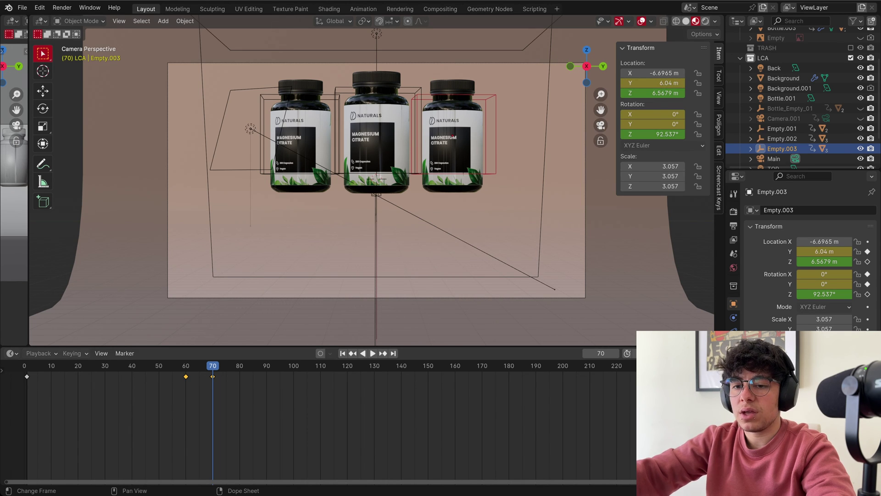
At frame 60, set Empty.003's Y location to 0 m and insert a single keyframe on it
key(shift+ctrl+space)
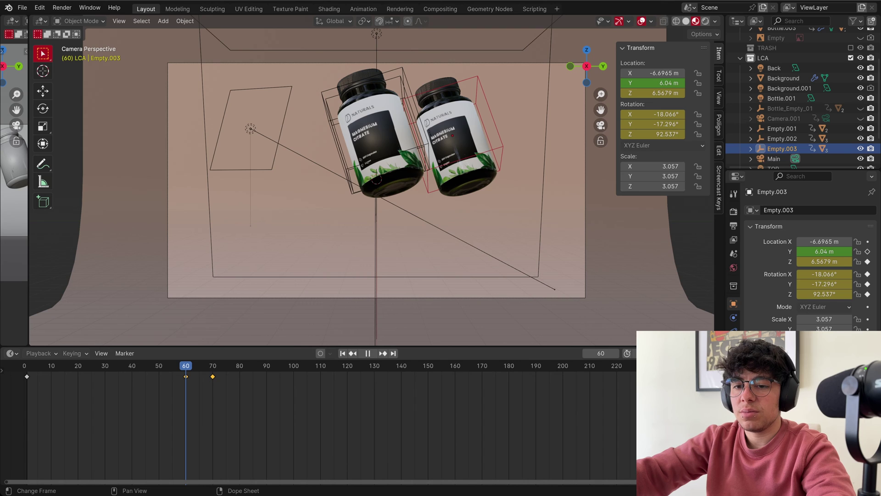
key(space)
click(782, 139)
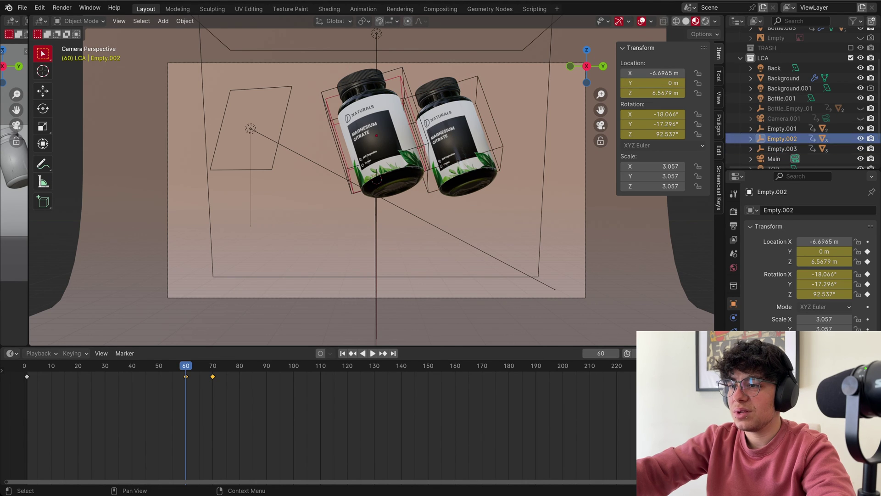
click(782, 148)
text(0)
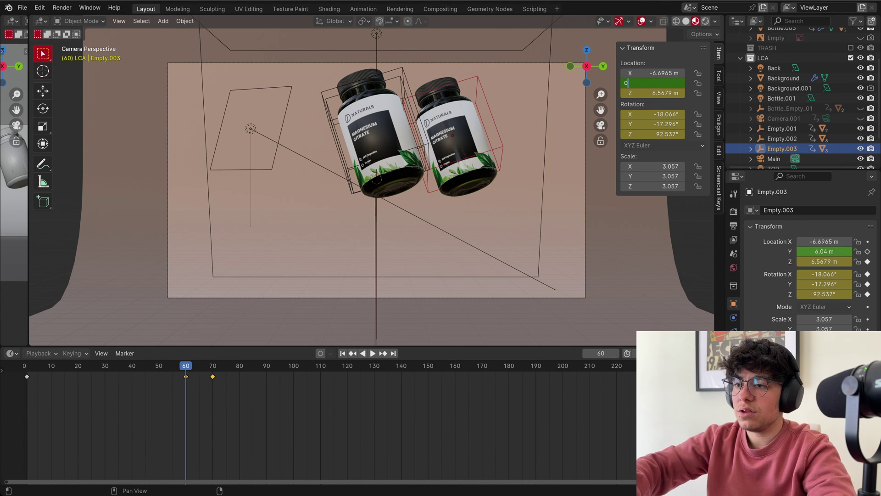
key(Return)
right_click(643, 83)
click(601, 79)
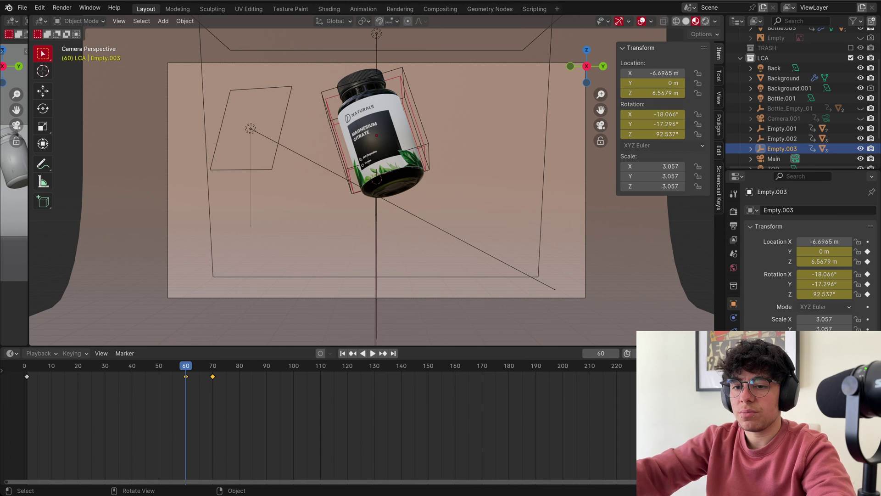
Play the animation to check how the two side bottles slide out from behind the central one
key(space)
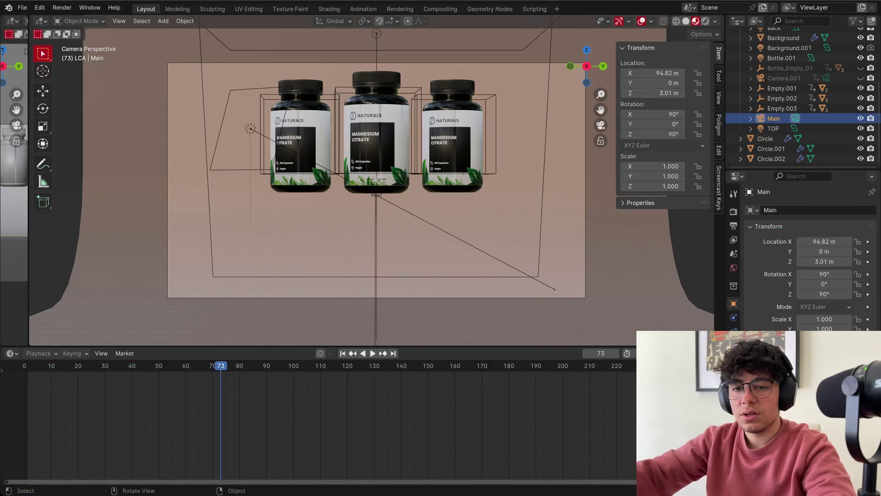
key(space)
key(space)
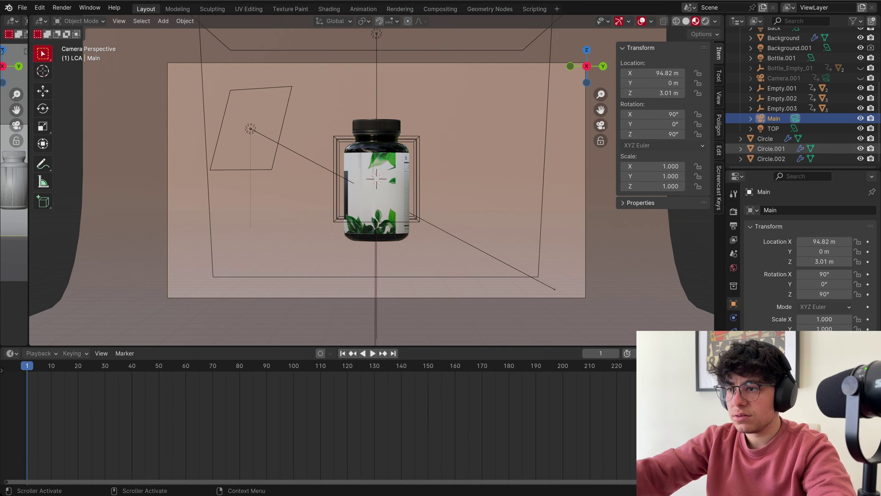
Keyframe the Main camera's Z location at 3.01 m on frame 1 and at 6 m on frame 60
right_click(656, 93)
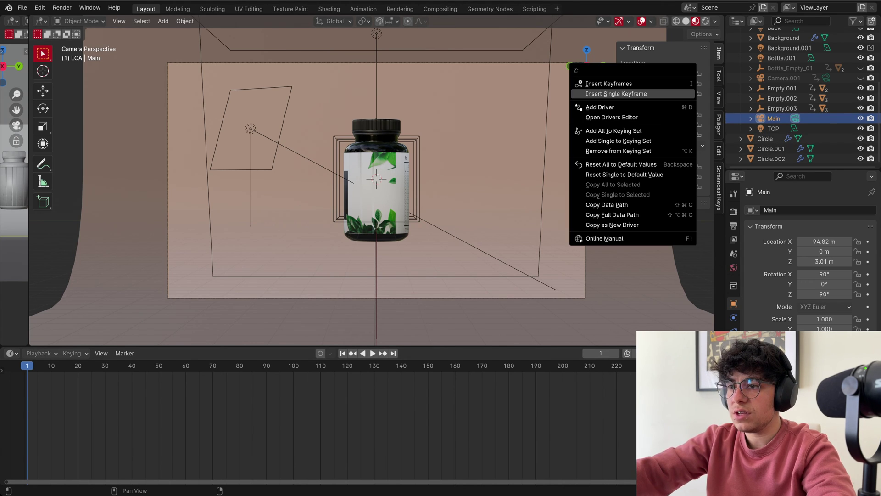
click(656, 94)
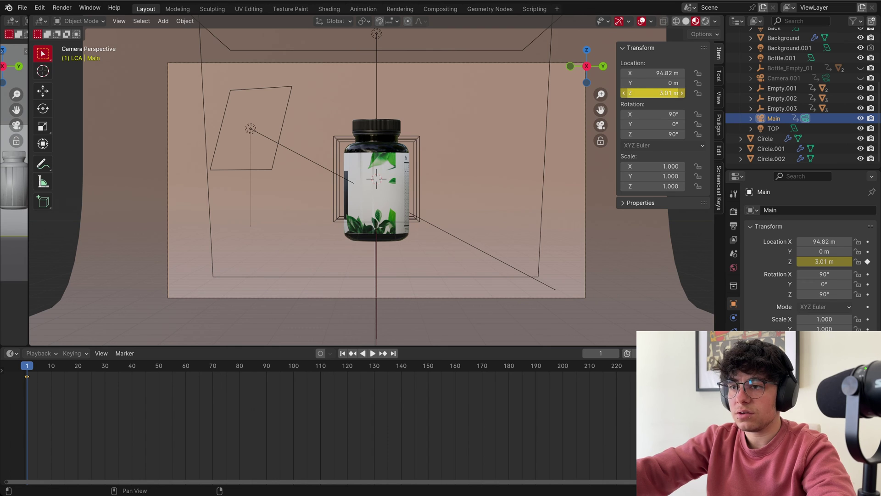
click(185, 391)
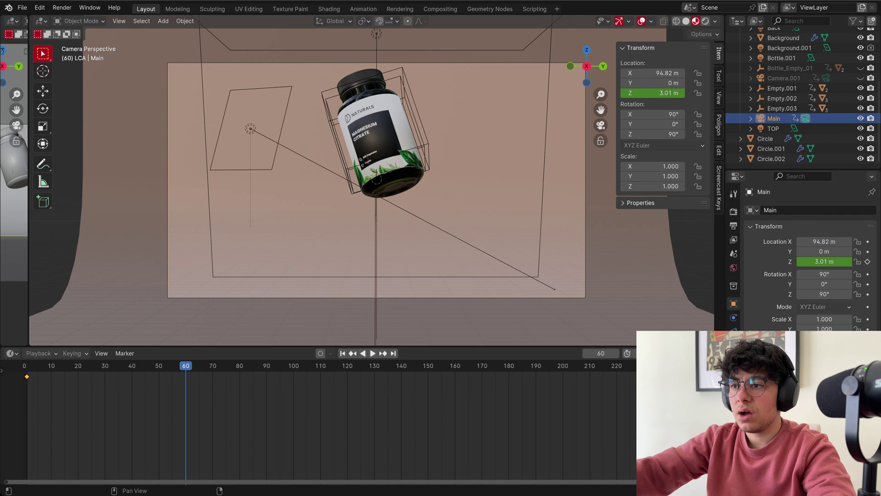
drag(652, 92, 789, 93)
right_click(657, 93)
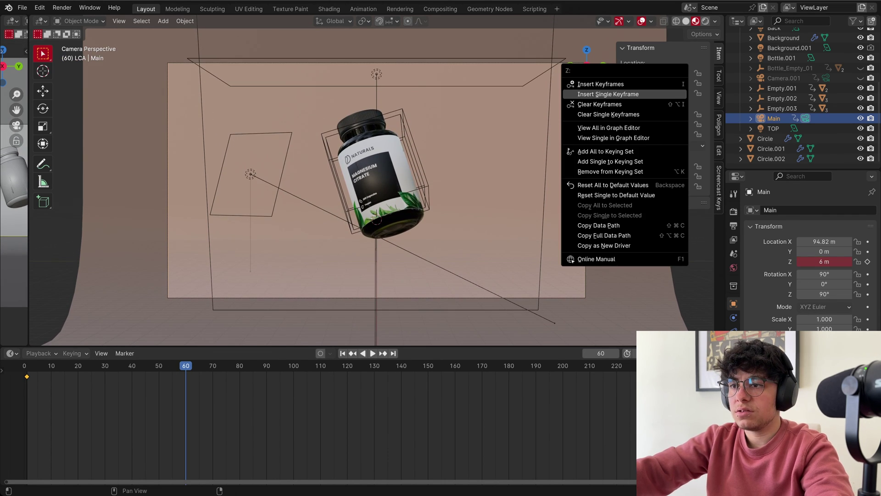
click(657, 94)
Play the animation from the start to check the camera's upward movement
key(shift+Left)
key(space)
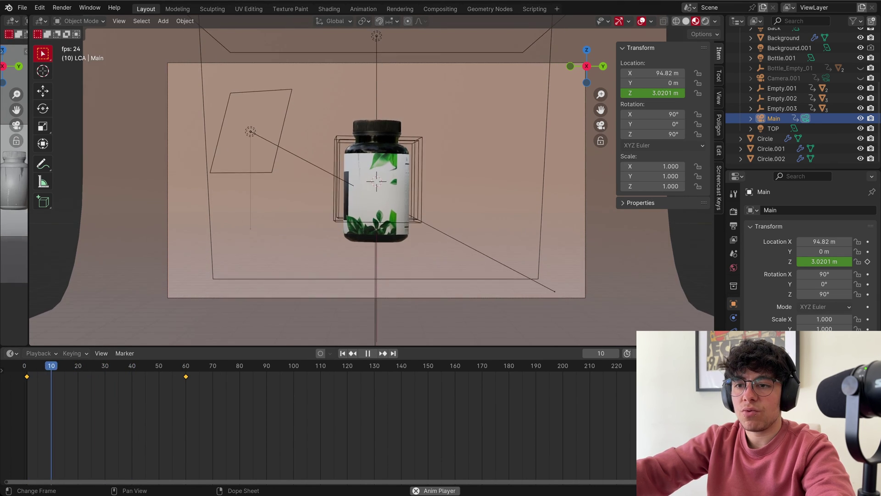
key(space)
In the Graph Editor, scale the handles of both camera Z location keyframes up by about 1.64
click(10, 352)
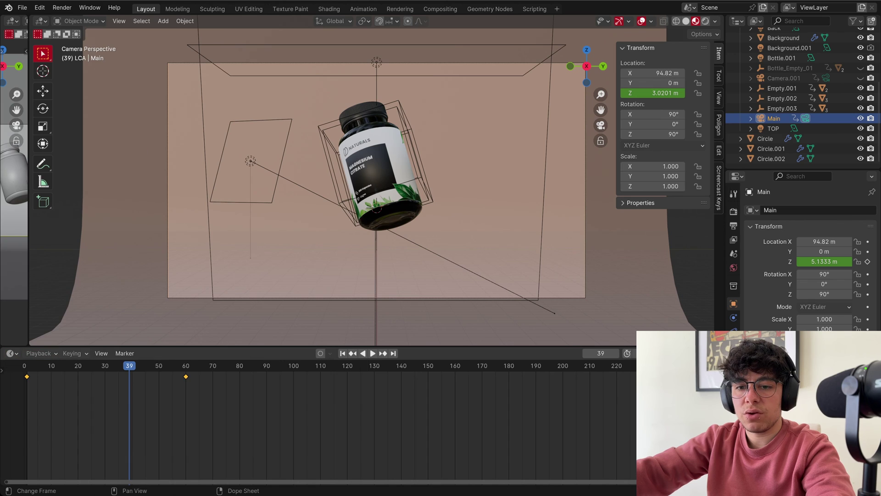
click(10, 353)
click(142, 402)
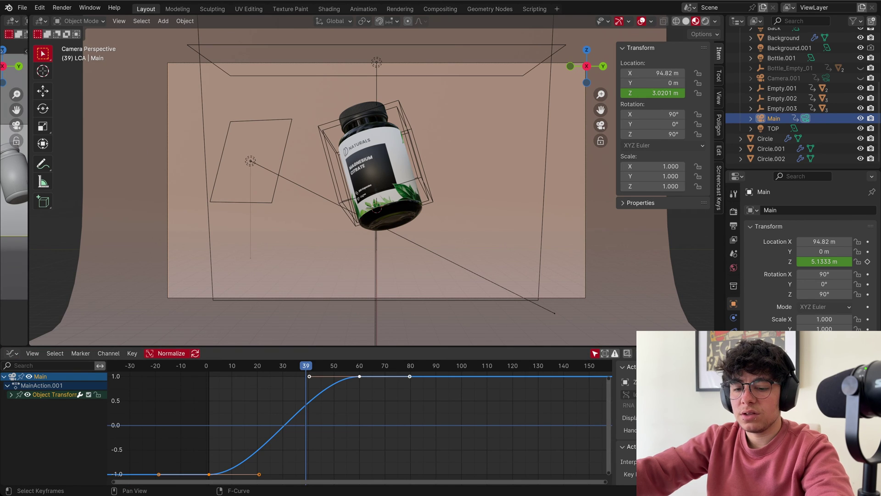
key(s)
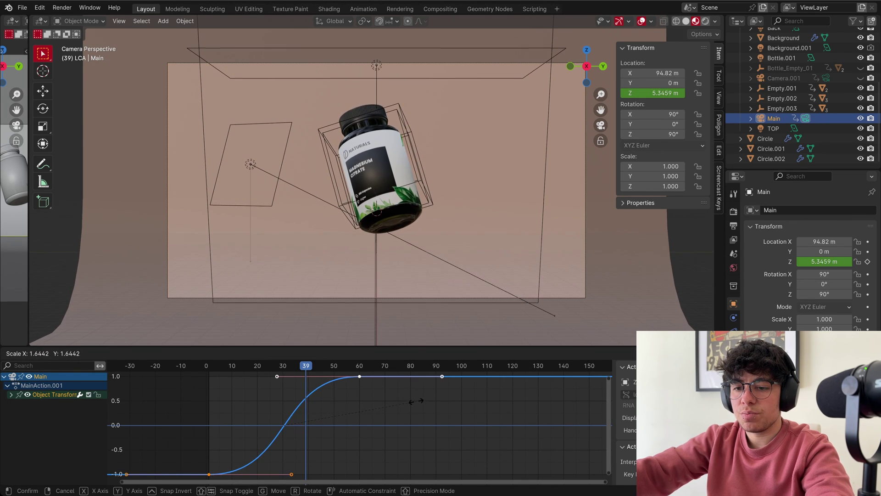
click(416, 401)
click(417, 401)
Lengthen the handles of the camera's frame 60 Z location keyframe further, and play the animation from the start
drag(345, 369, 386, 392)
click(400, 396)
drag(345, 369, 386, 392)
key(s)
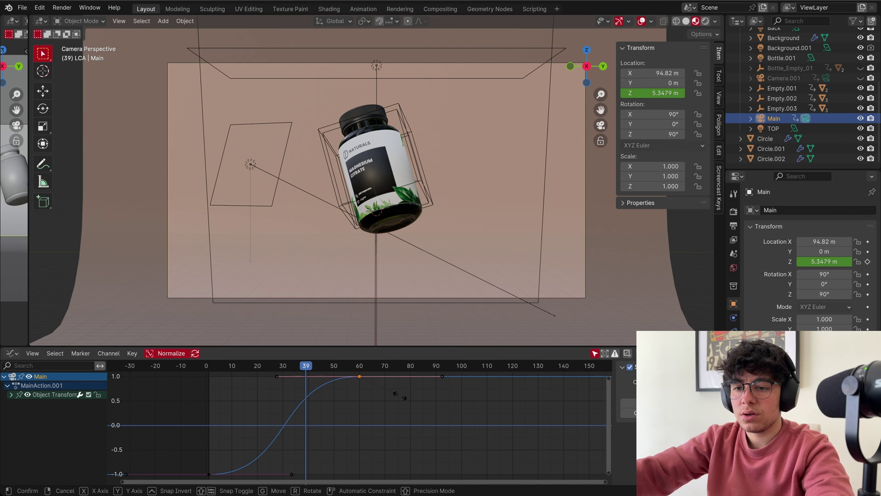
click(415, 394)
key(shift+Left)
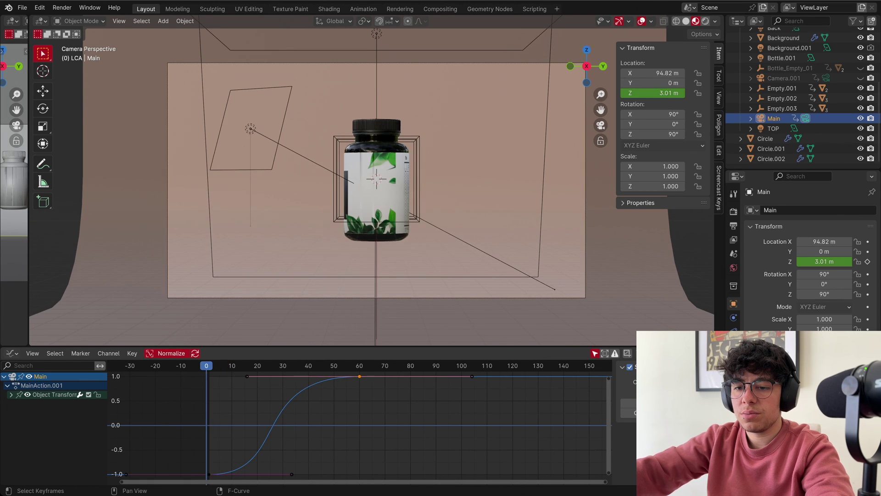
key(space)
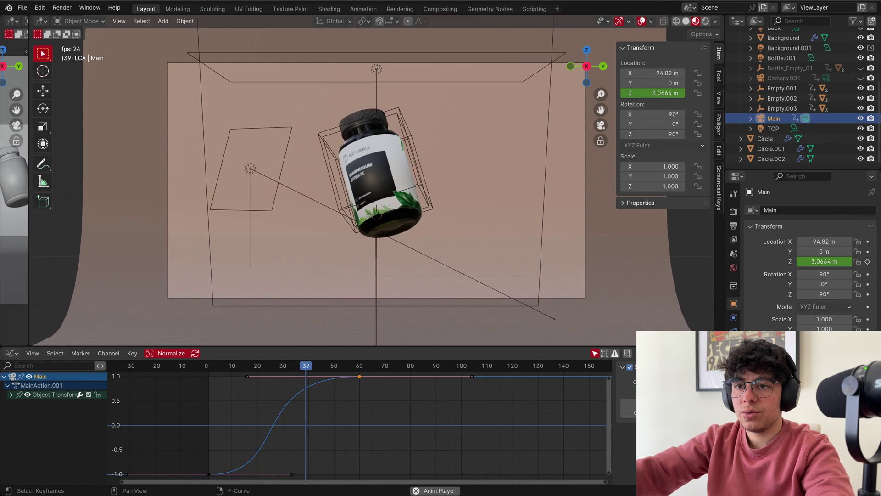
key(space)
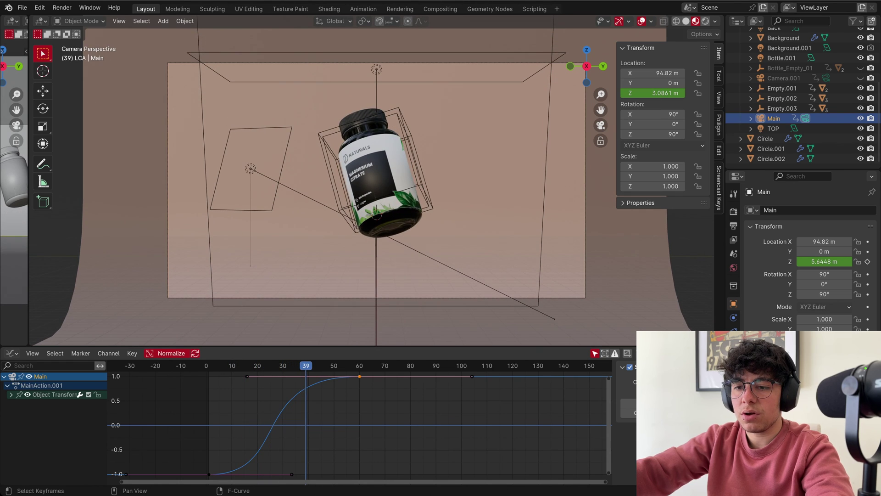
Keyframe the Main camera's X location at 94.82 m on frame 60
mouse_move(355, 365)
mouse_down()
mouse_move(383, 366)
mouse_move(360, 366)
mouse_up()
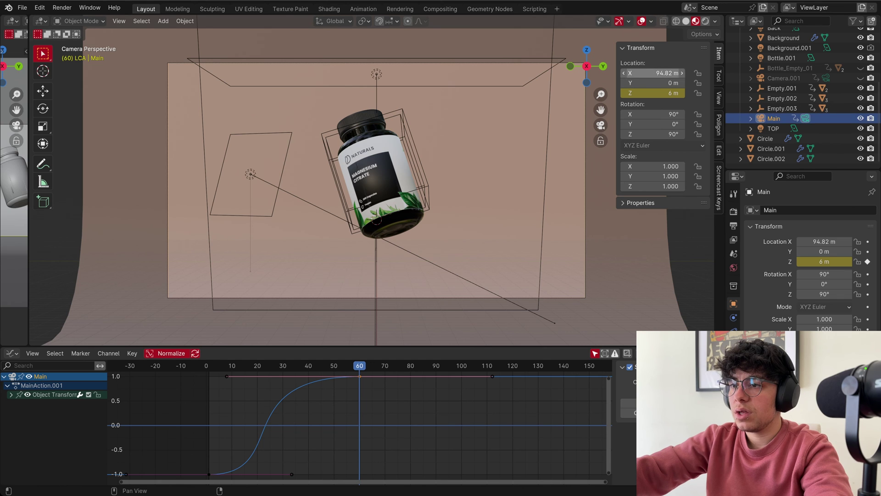
drag(652, 73, 592, 73)
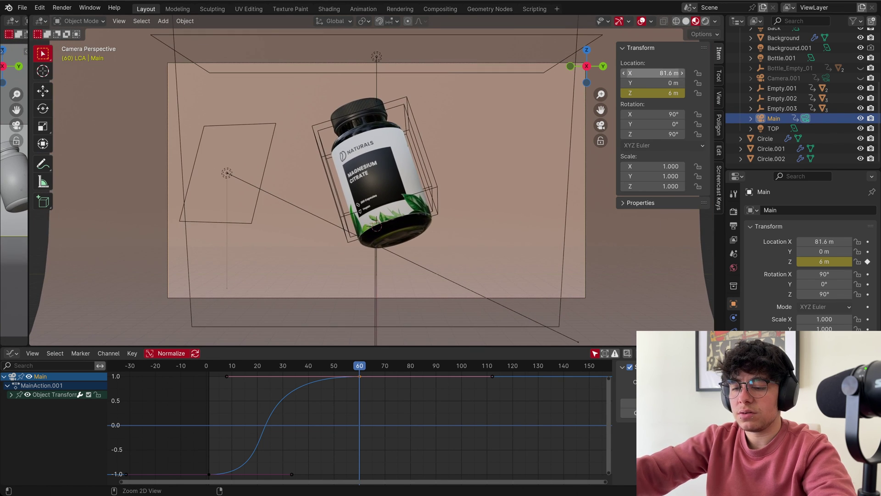
key(Escape)
right_click(657, 73)
click(657, 71)
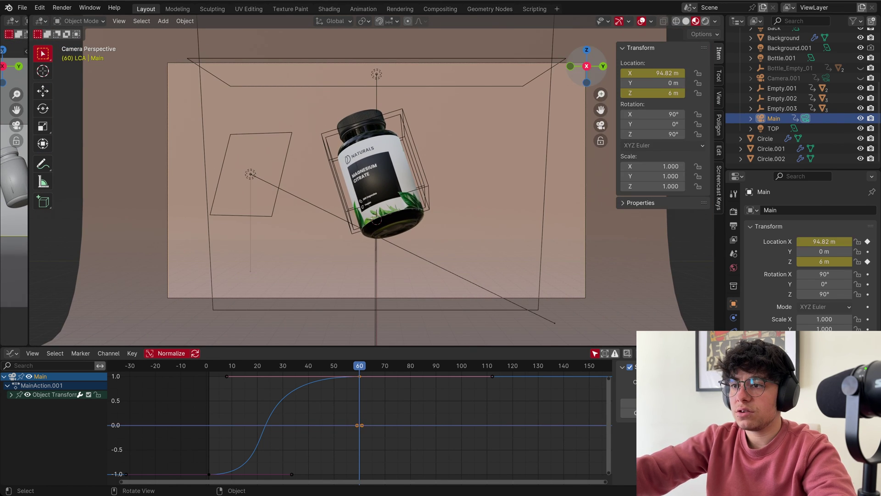
Move the Main camera to X location 75.16 m on frame 70, keyframe that single value, and play the animation
key(Right)
drag(361, 365, 385, 366)
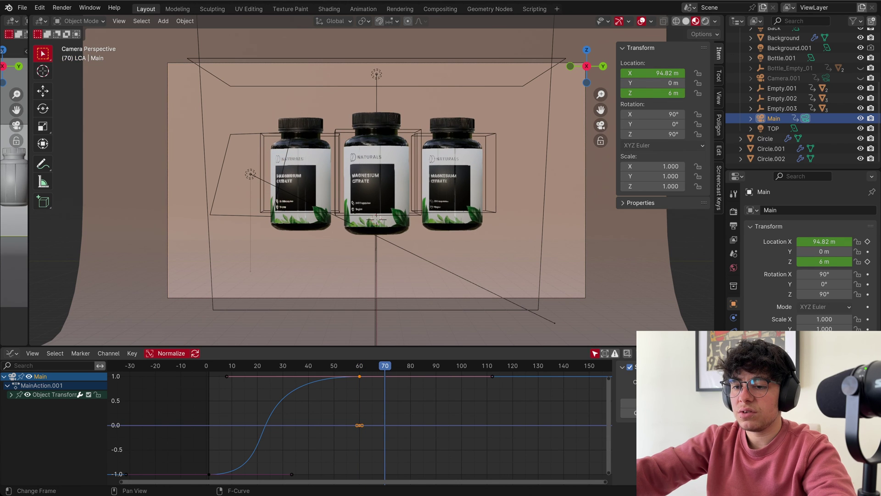
drag(656, 73, 625, 73)
right_click(626, 73)
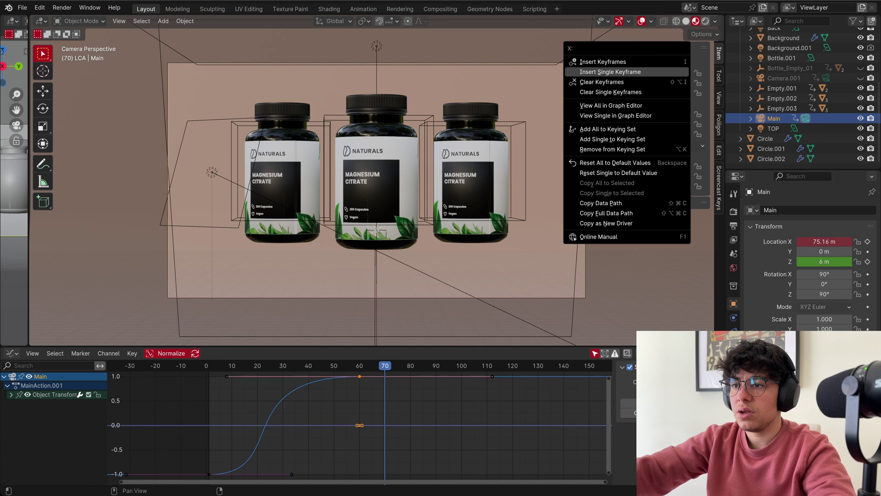
click(610, 72)
key(space)
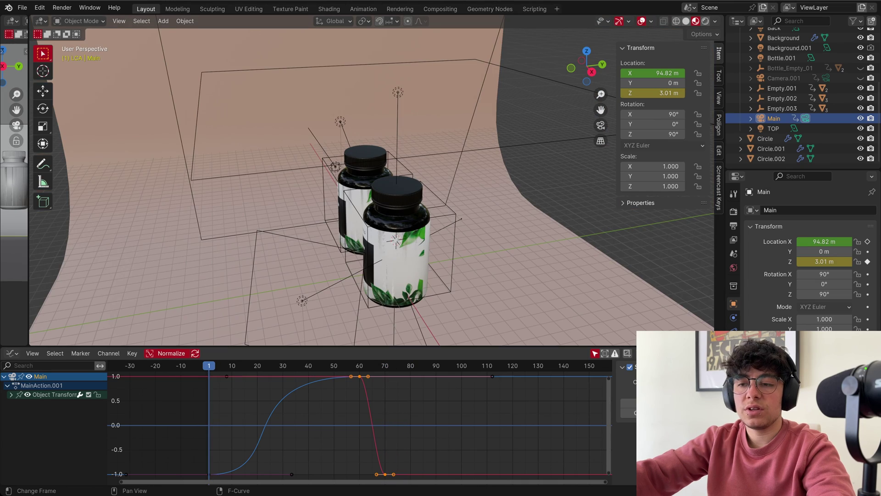
Switch the viewport to rendered shading and look through the Main camera at frame 1
key(z)
key(8)
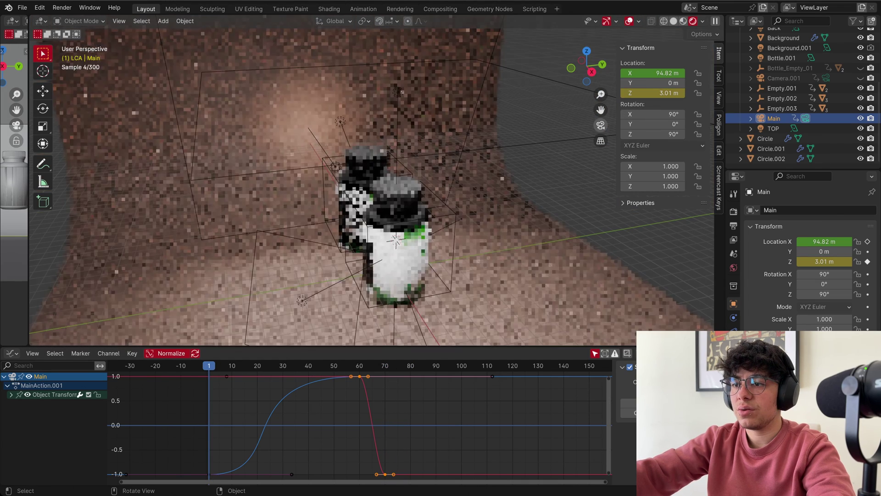
key(KP_0)
scroll(376, 180, up, 3)
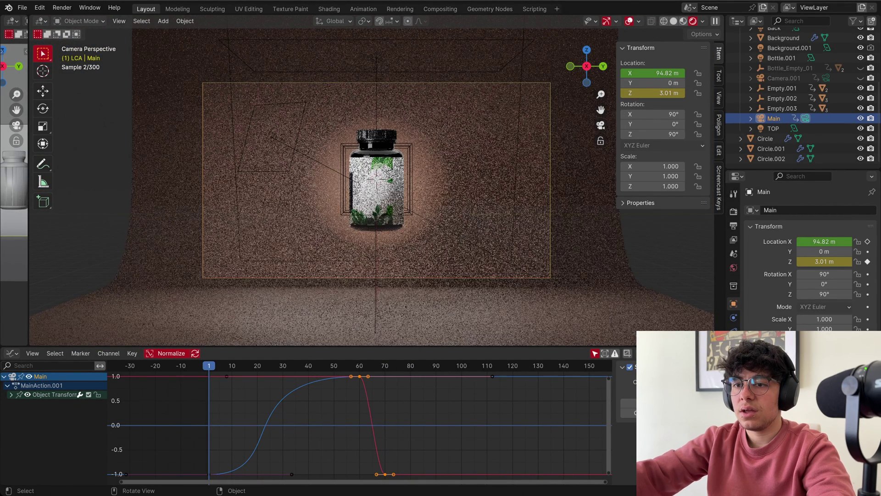